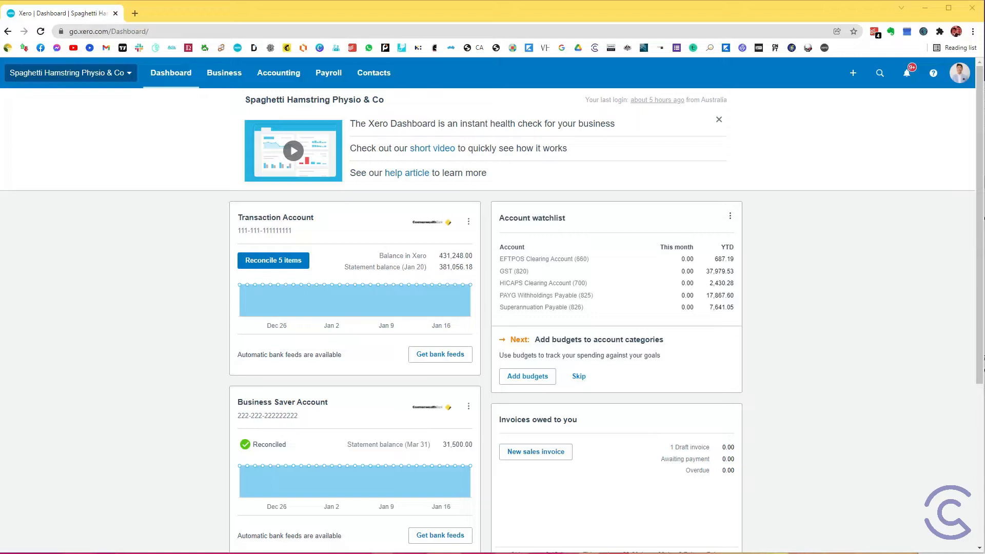
Step: Open the chart of accounts, find the practitioner's clearing account (785), review its type, code and name, and save it
click(278, 73)
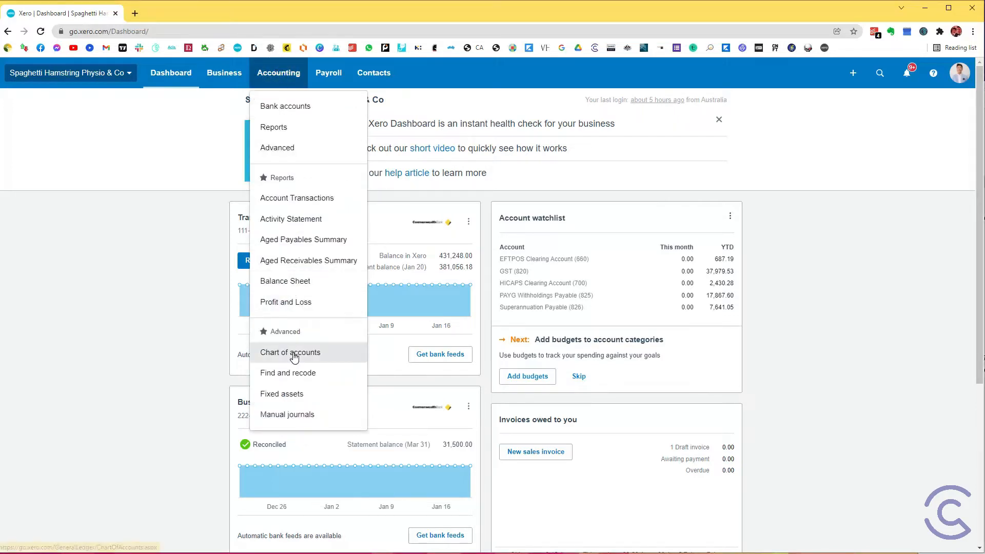
click(294, 355)
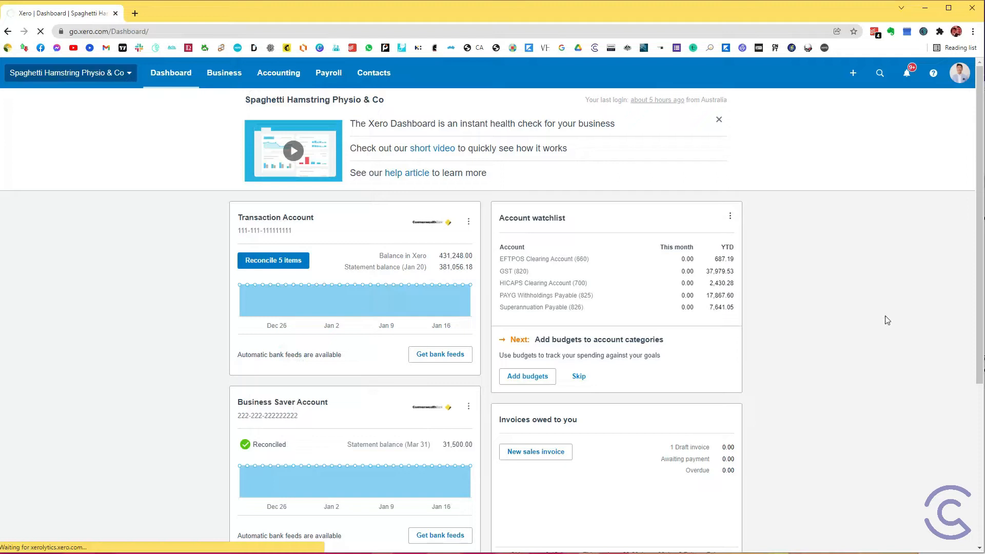
key(ctrl+f)
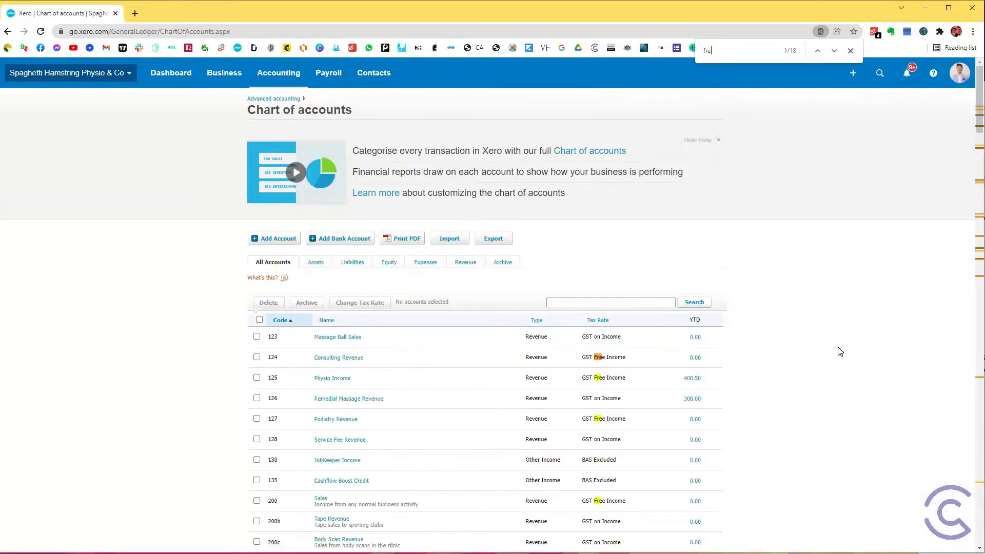
text(freddy)
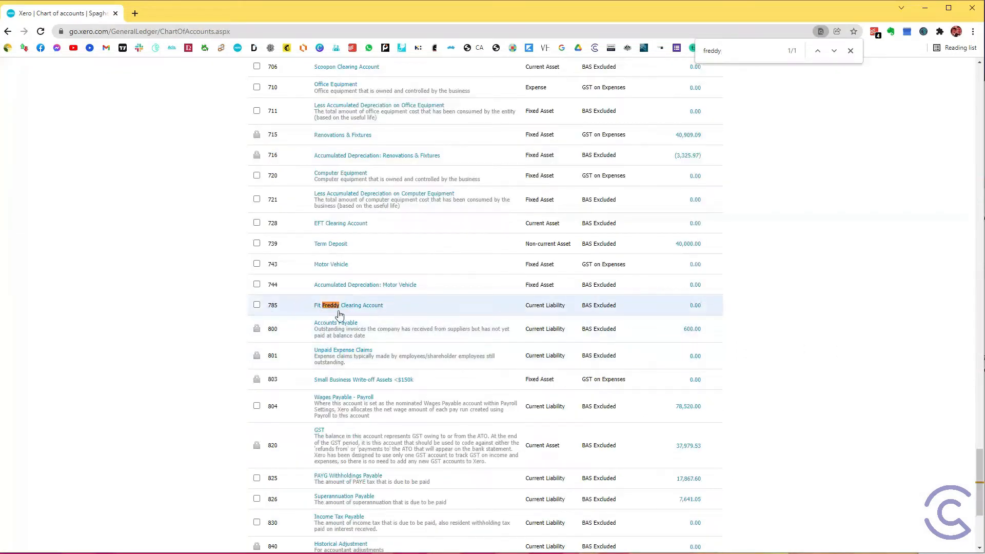
click(364, 307)
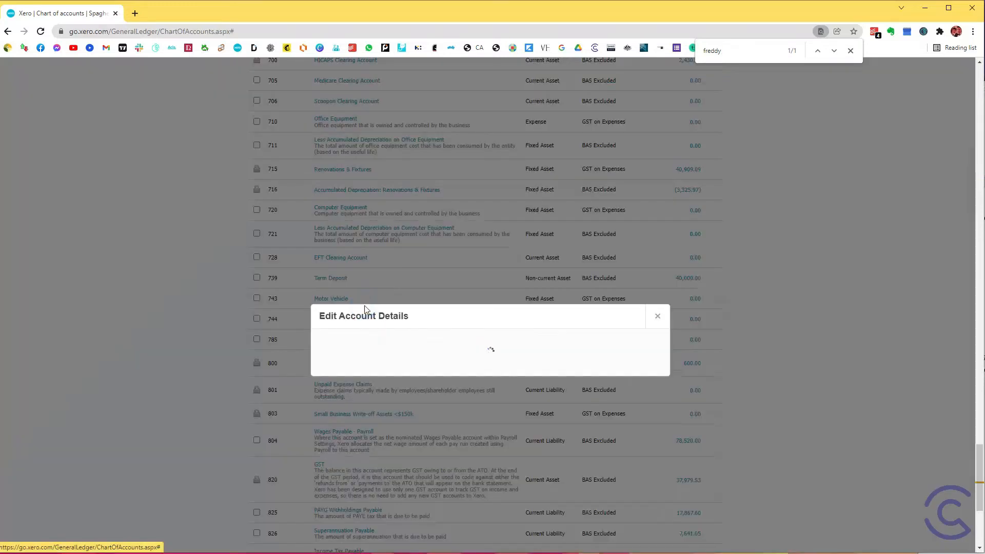
click(373, 214)
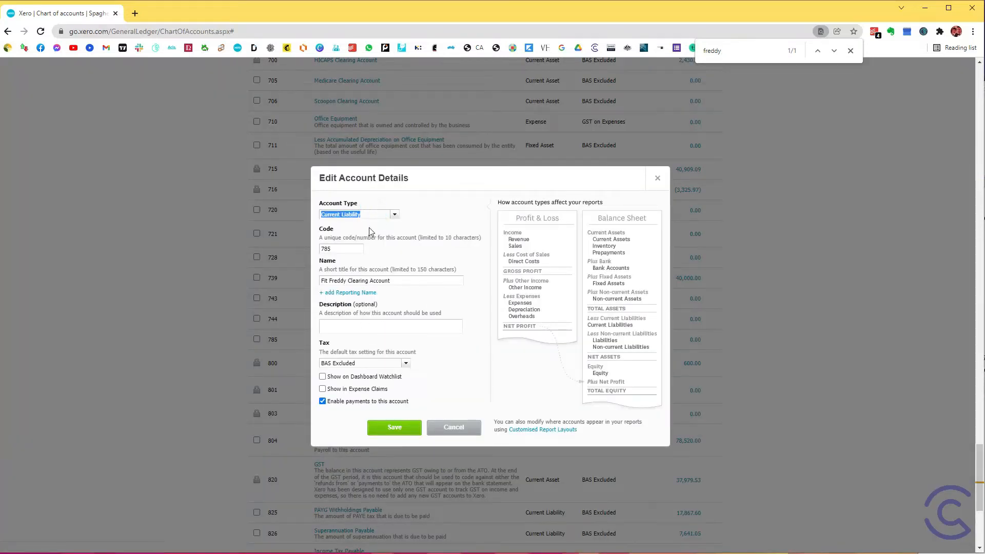
double_click(348, 249)
key(Tab)
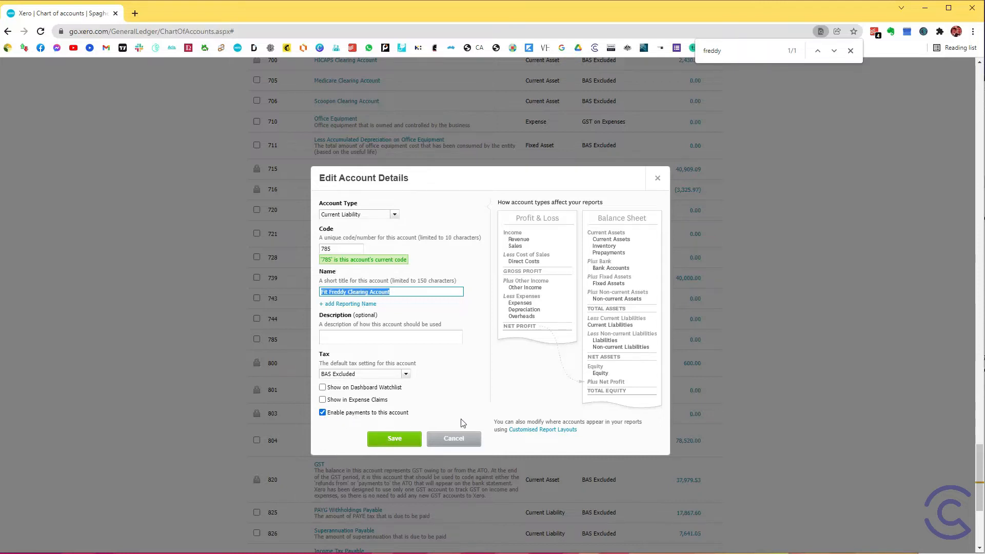
click(404, 444)
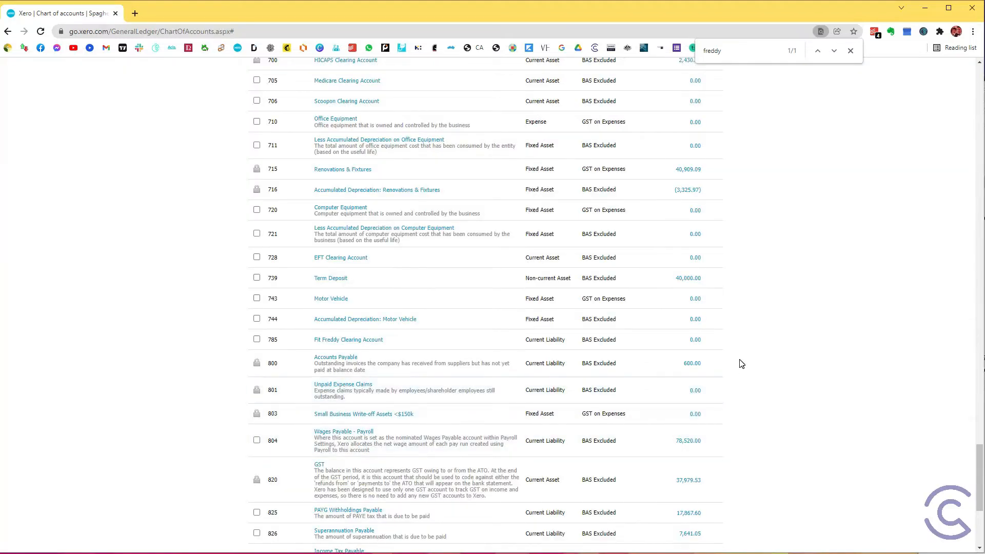
Step: Find the Service Fee Revenue account (128) in the chart of accounts, review its name and tax setting, and save it
key(ctrl+f)
text(service)
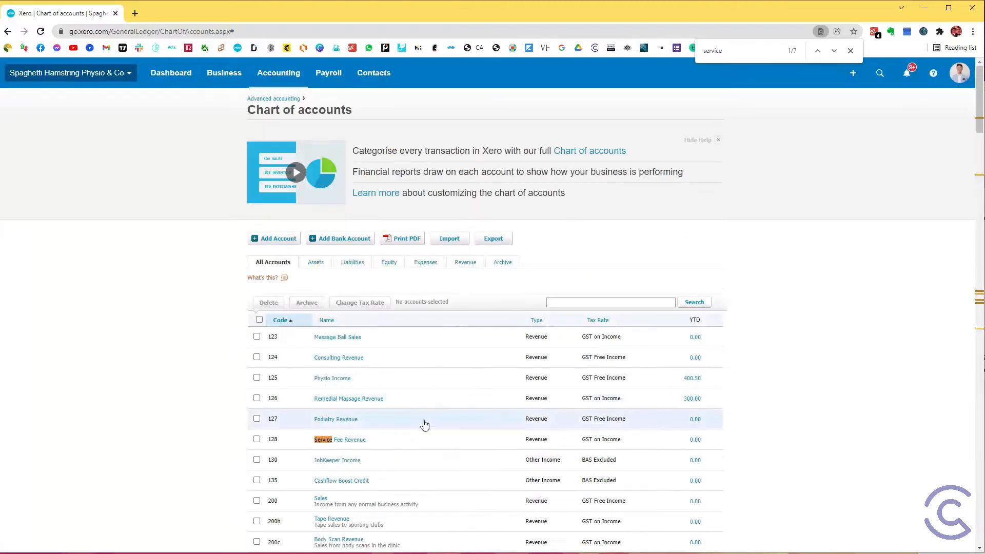
click(351, 440)
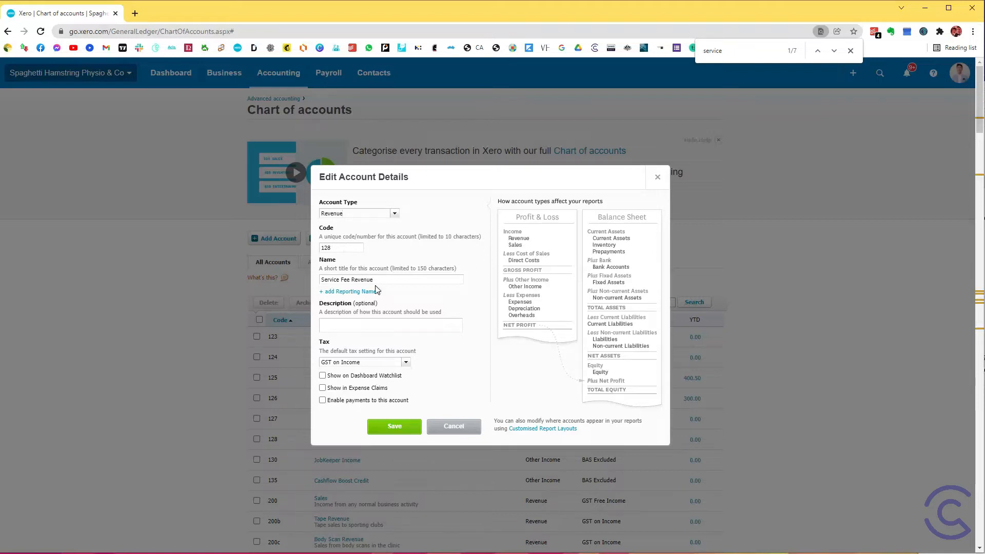
triple_click(393, 280)
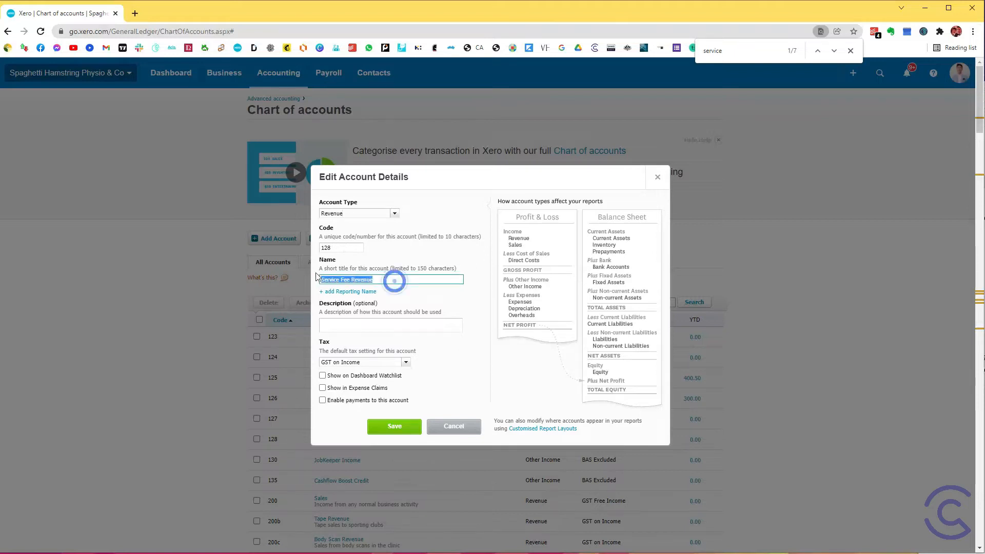
click(367, 361)
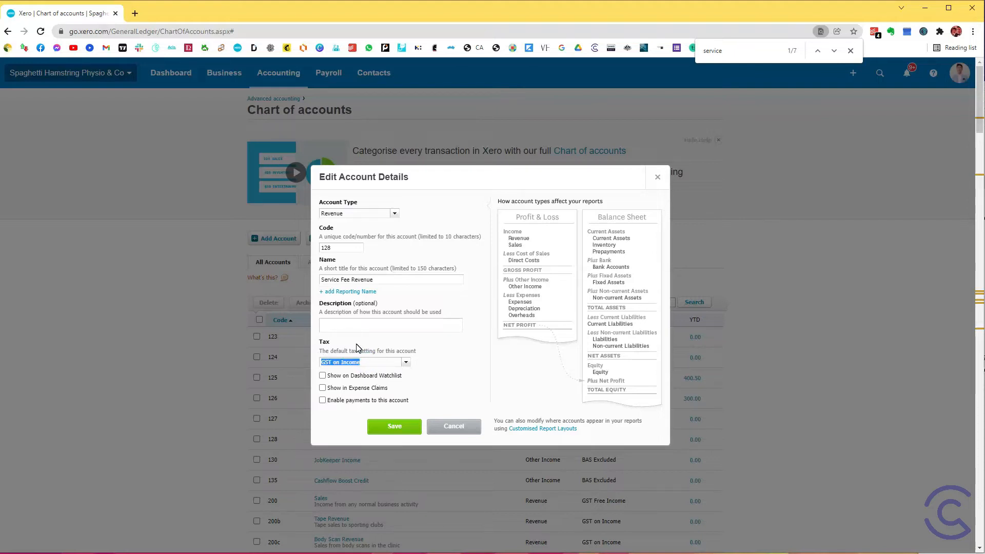
click(395, 427)
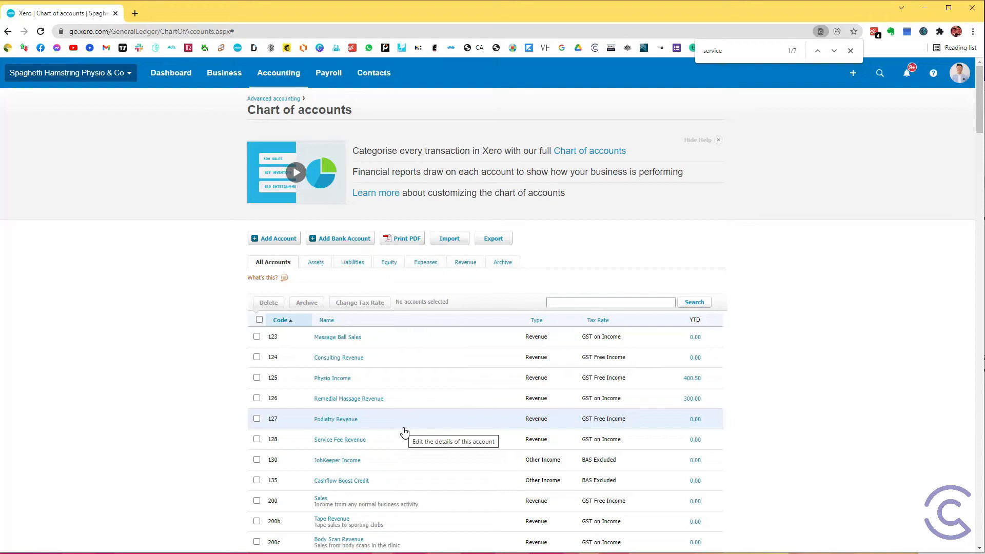
Step: Switch to the practitioner's revenue report PDF in Adobe Acrobat, examine the period, total and tax amounts, and return to Xero
key(alt+Tab)
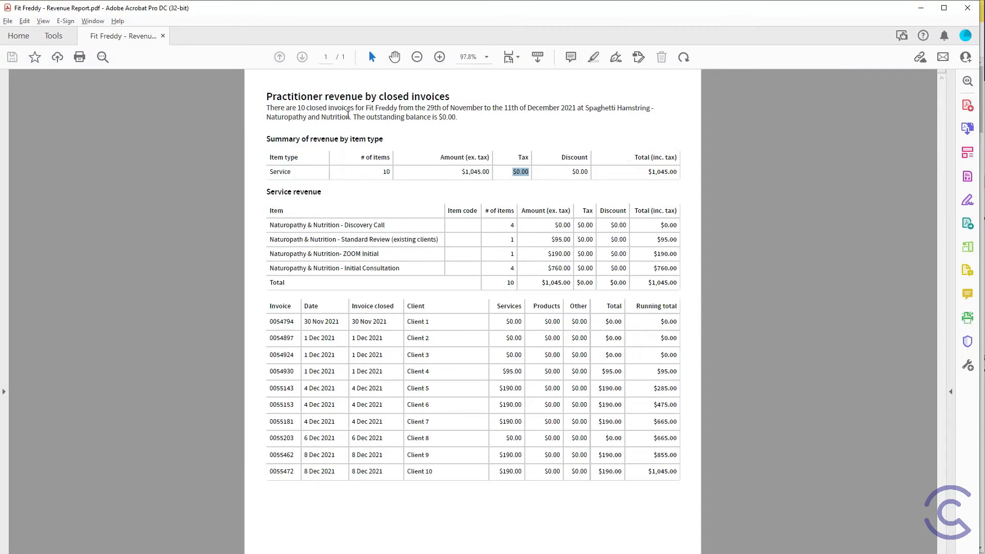
click(368, 108)
drag(647, 174, 688, 176)
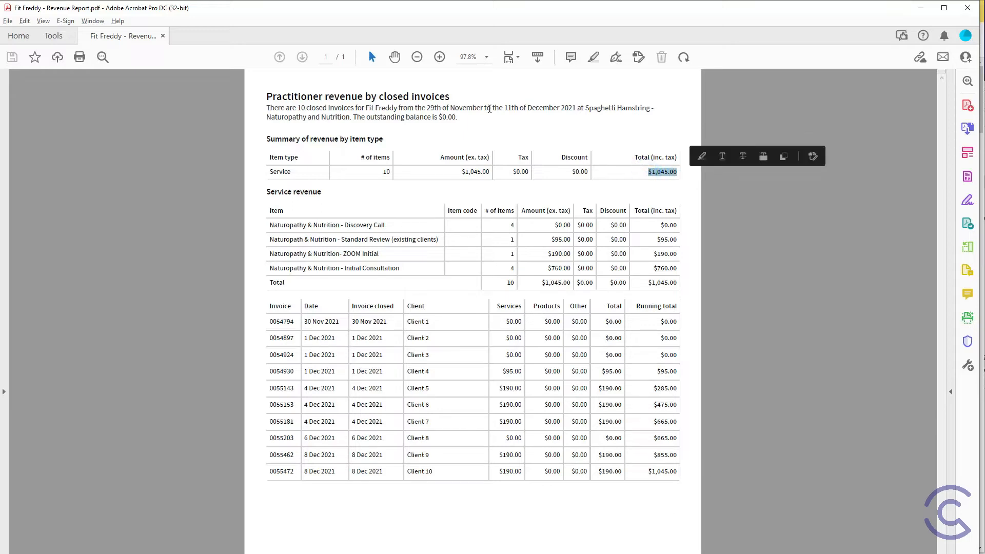
drag(512, 173, 553, 164)
drag(576, 226, 592, 226)
click(583, 297)
drag(573, 473, 585, 471)
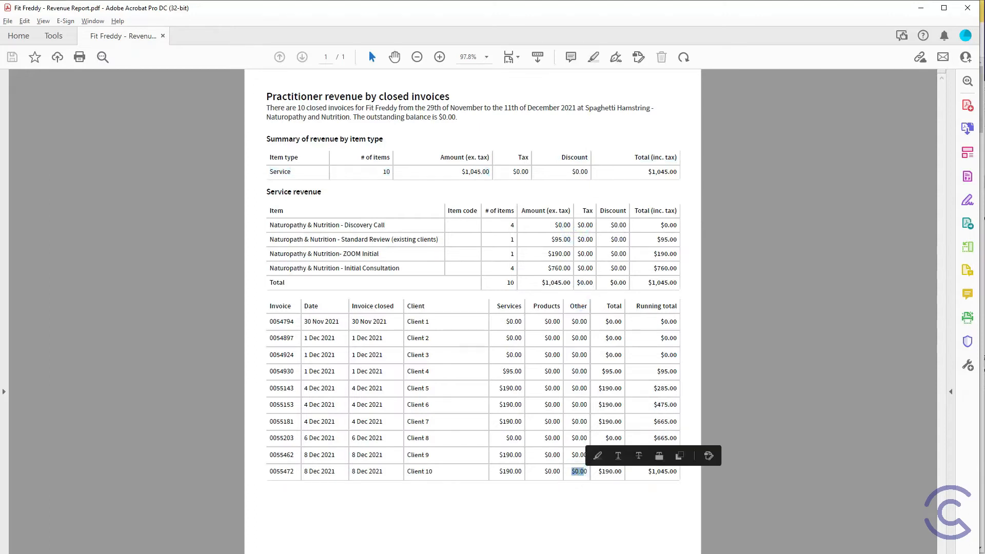
click(918, 9)
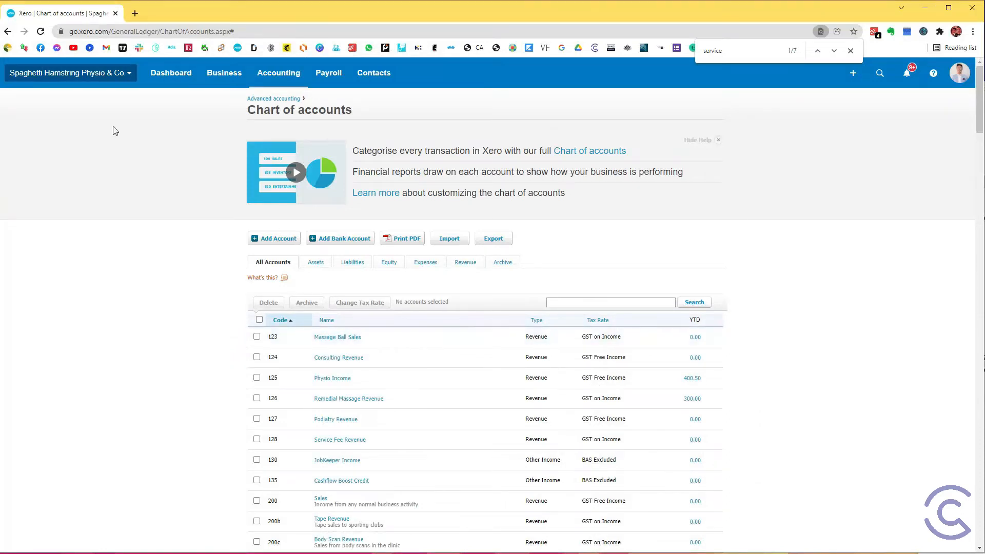
Step: Open the Transaction Account's bank reconciliation and locate the practitioner's 1,045.00 income line dated 20 Jan 2022
click(180, 67)
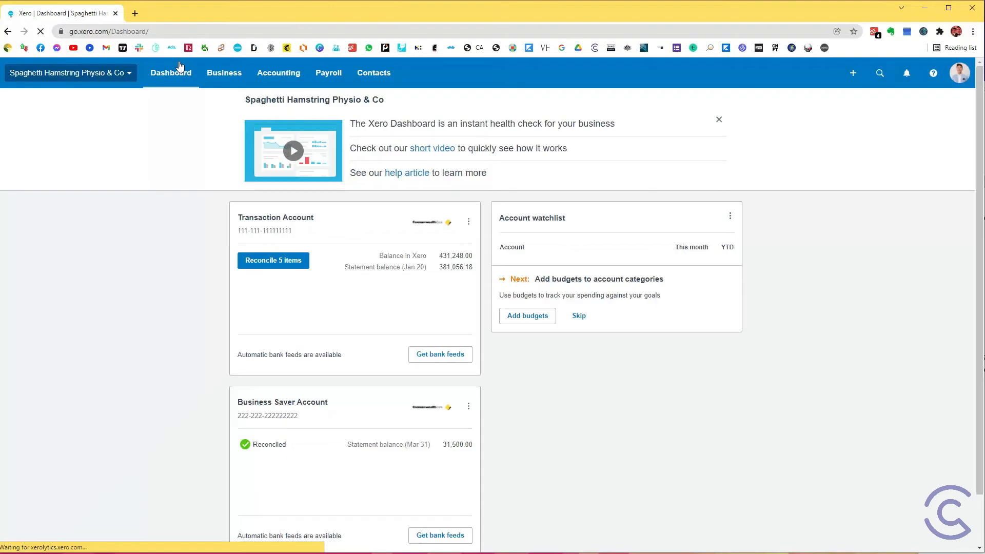
click(258, 263)
drag(263, 288, 231, 287)
drag(244, 396, 230, 395)
click(213, 300)
drag(201, 287, 267, 293)
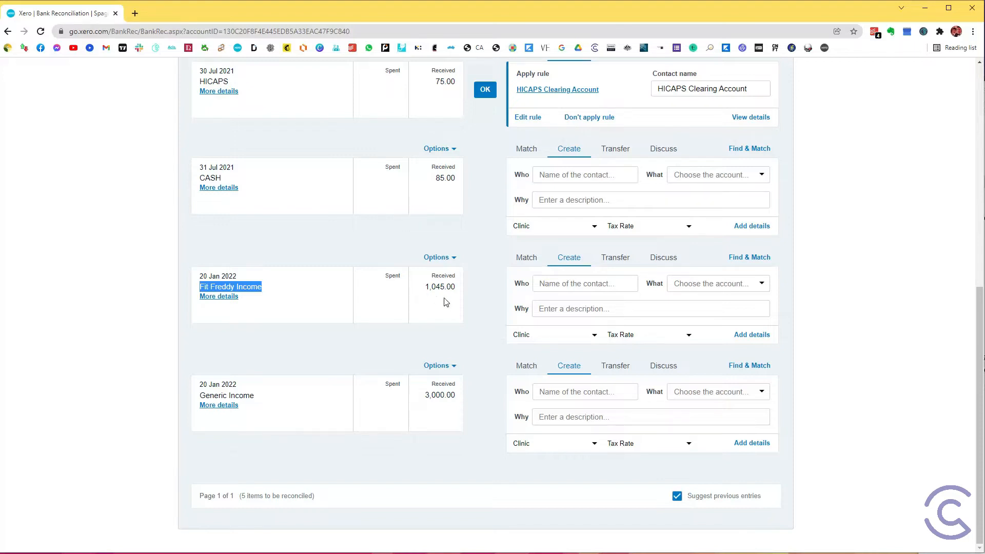
drag(424, 289, 458, 292)
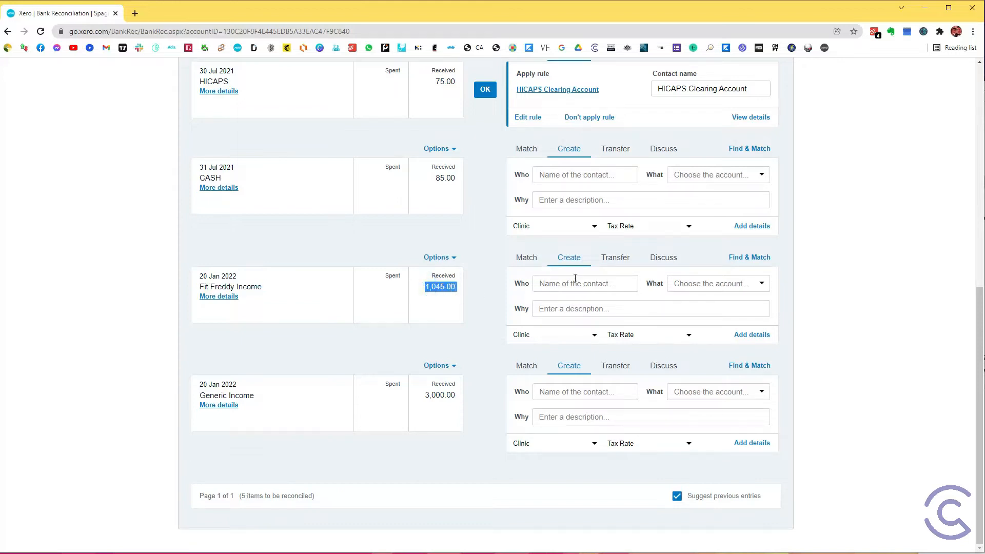
Step: Assign the 1,045.00 income line to the practitioner as contact and to their clearing account (785)
click(576, 283)
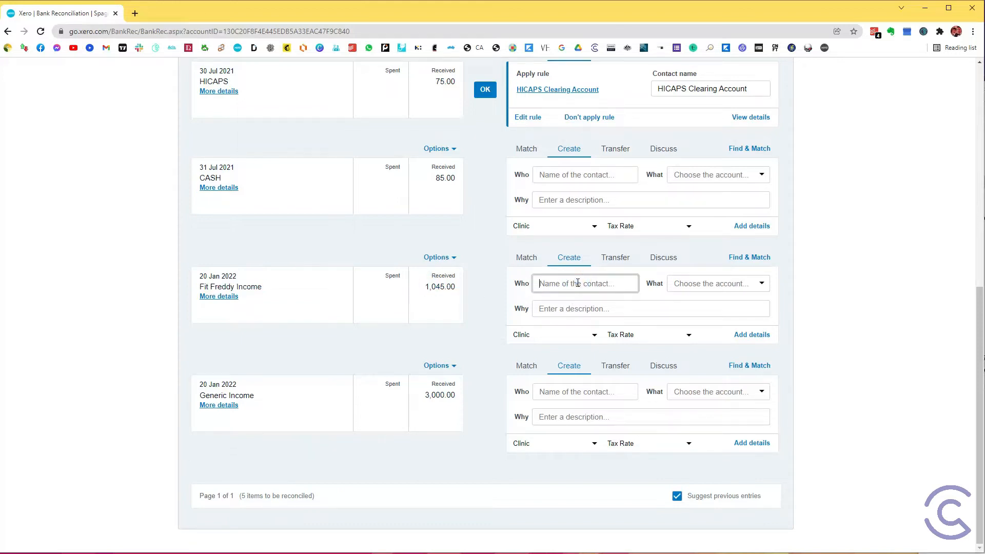
text(Fit Freddy)
key(Tab)
text(Clearing)
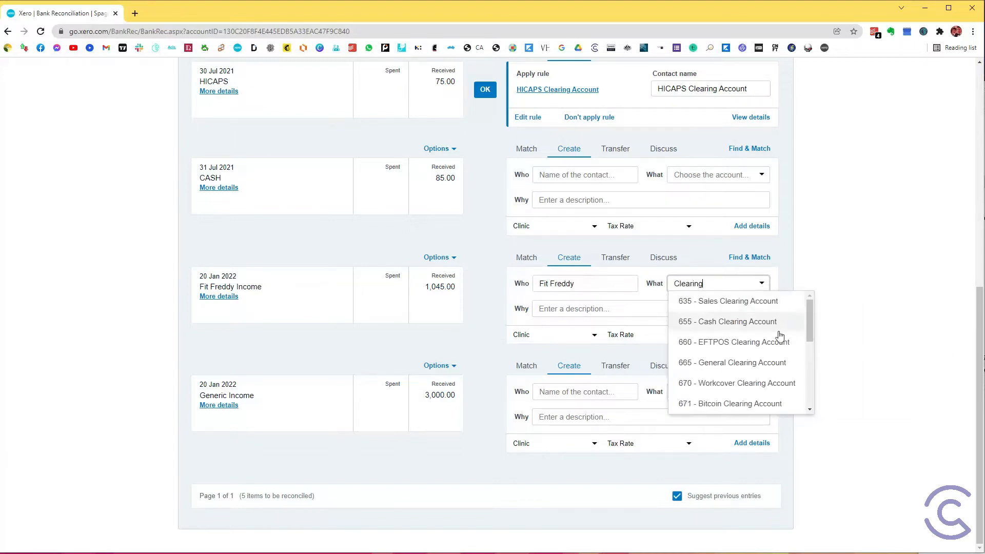
scroll(788, 336, down, 5)
click(722, 398)
click(828, 275)
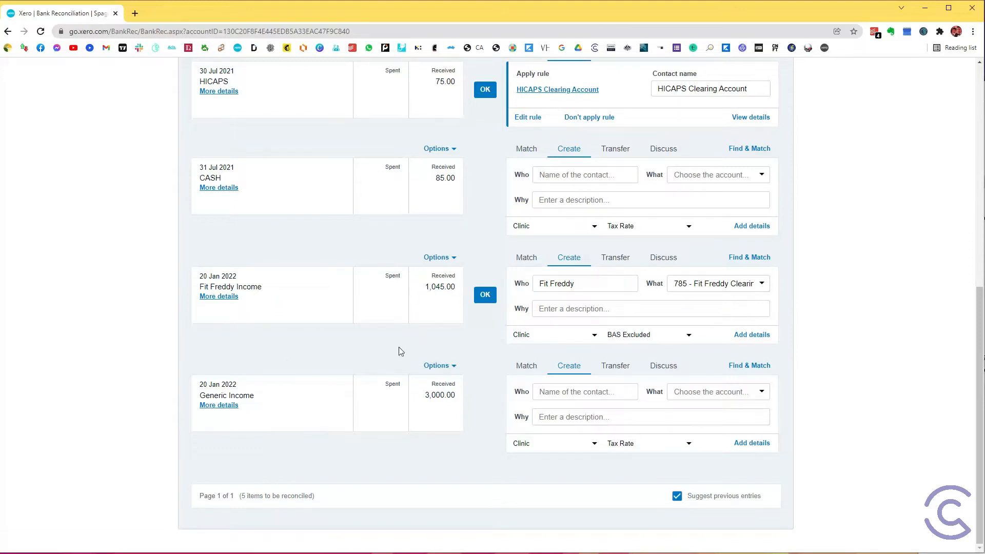
Step: Set the contact of the 3,000.00 Generic Income line to HICAPS Income
drag(212, 398, 251, 396)
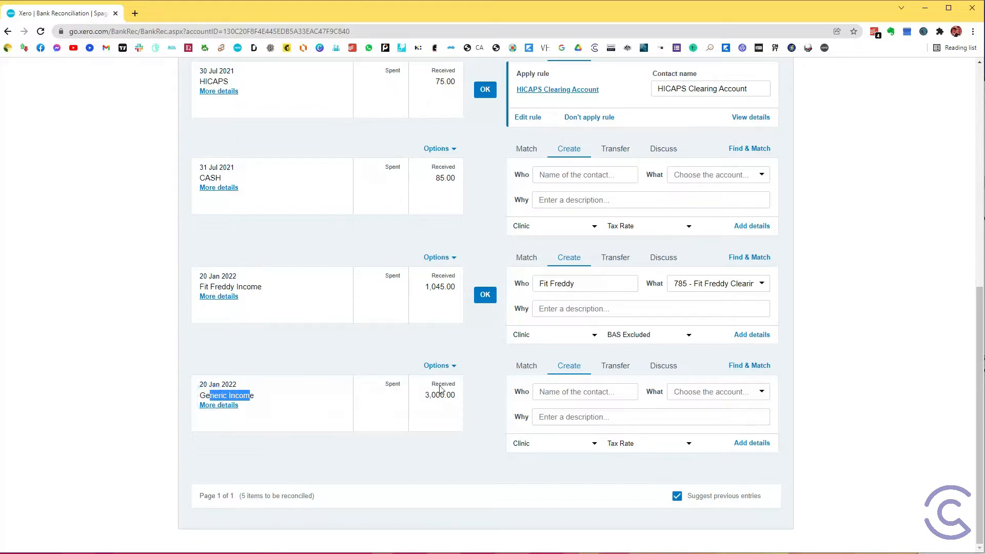
click(561, 392)
text(Physio)
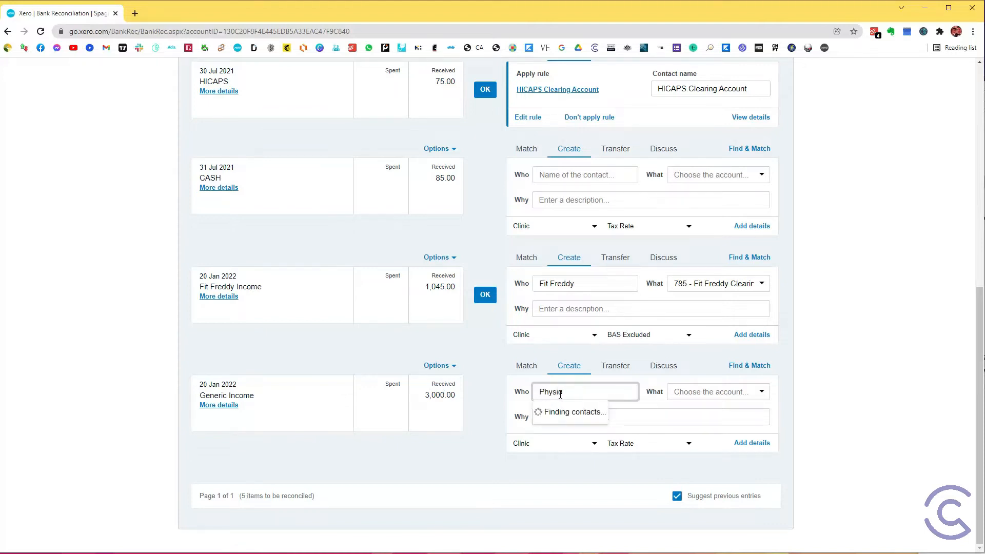
double_click(603, 392)
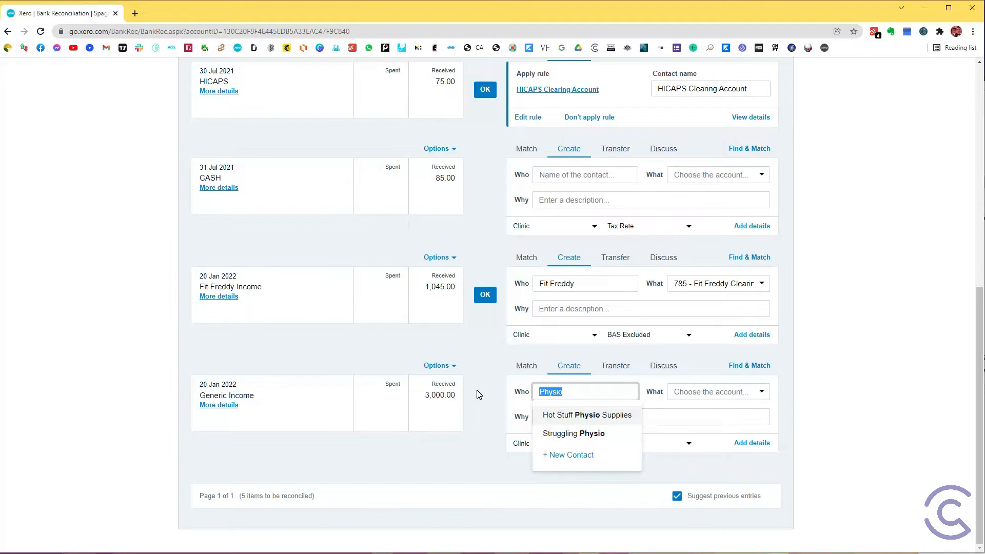
text(HICAPS)
click(636, 431)
Step: Code the 3,000.00 Generic Income line to 125 - Physio Income and reconcile it
click(718, 389)
text(Phy)
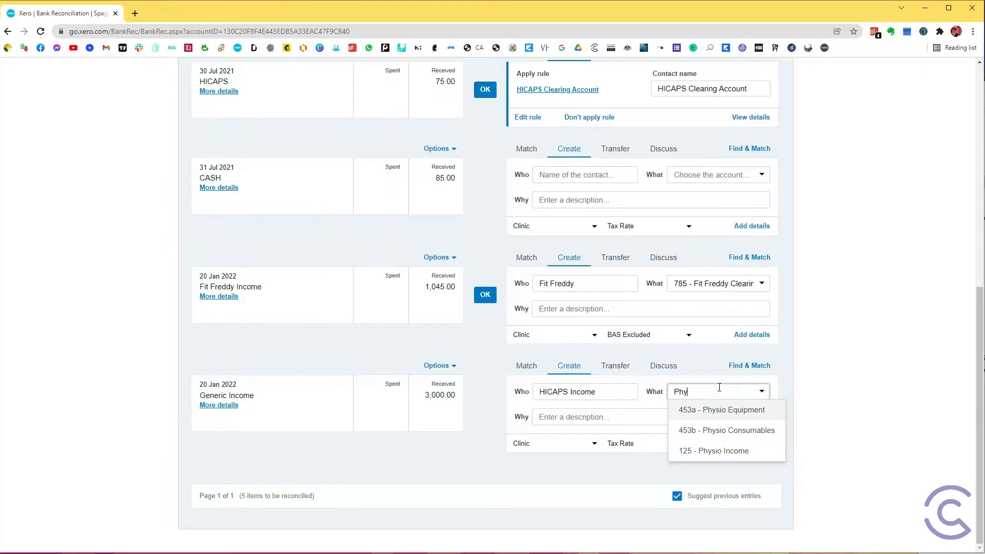
click(735, 449)
click(835, 391)
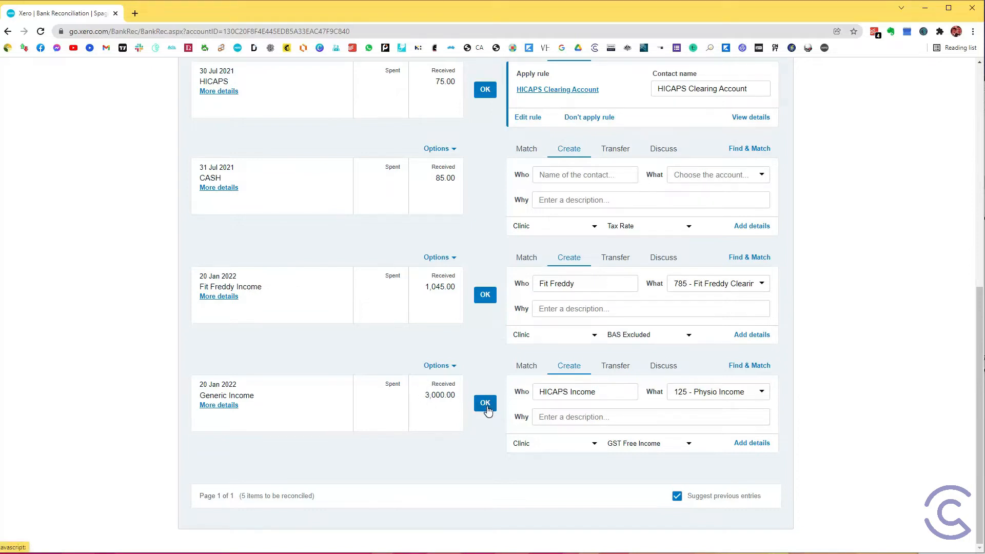
click(485, 403)
Step: Go back to the dashboard and create a new bill with the practitioner's name as the supplier
scroll(490, 436, up, 6)
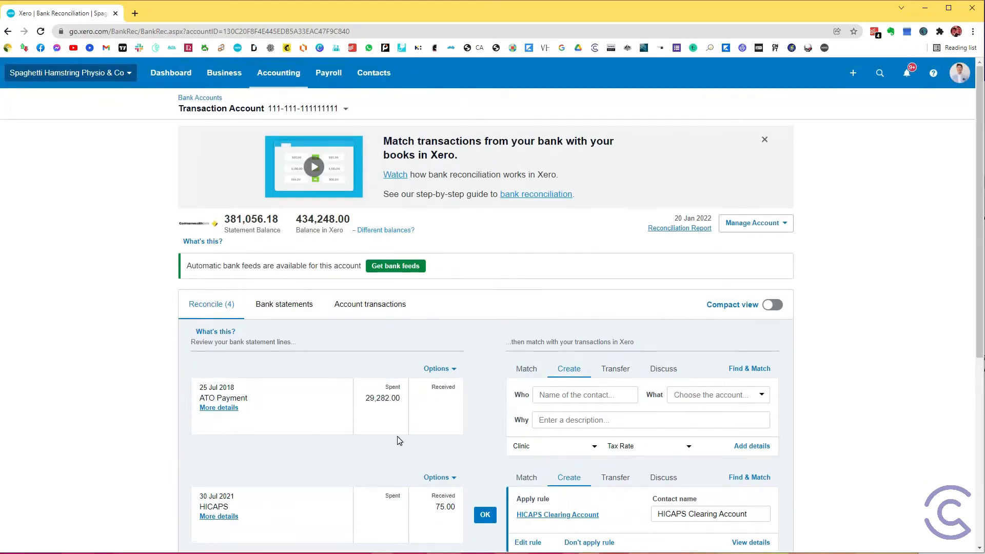
click(164, 84)
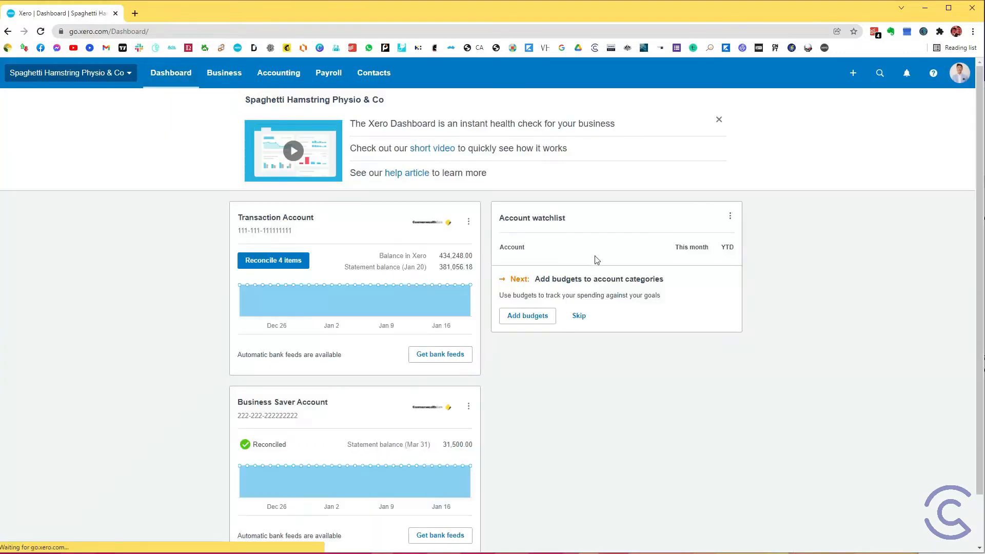
scroll(600, 275, down, 4)
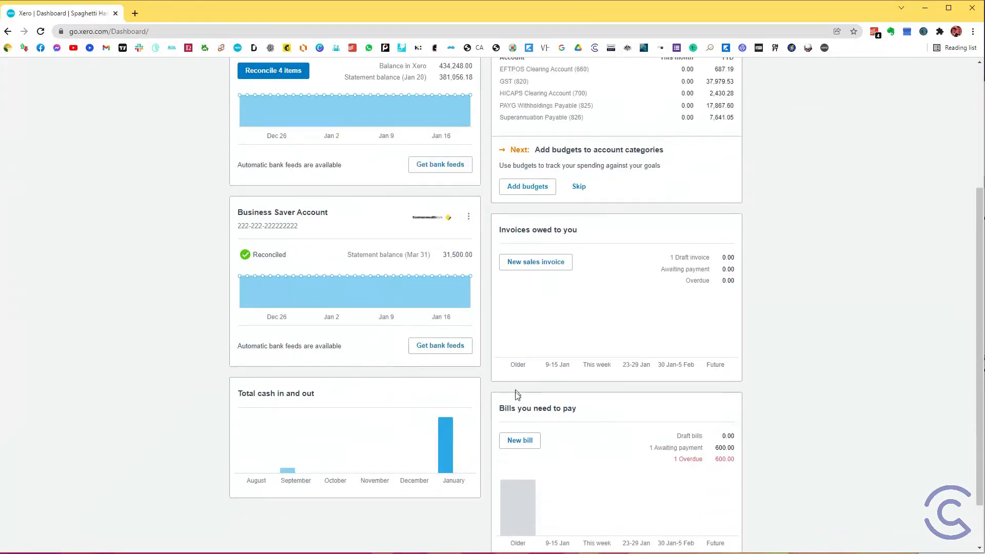
click(524, 446)
text(Fi)
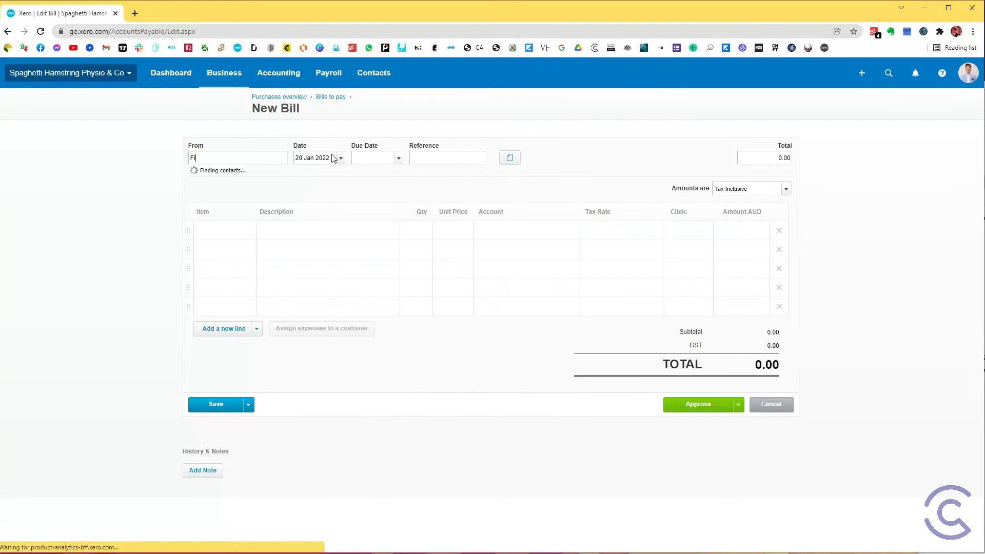
text(t Freddy)
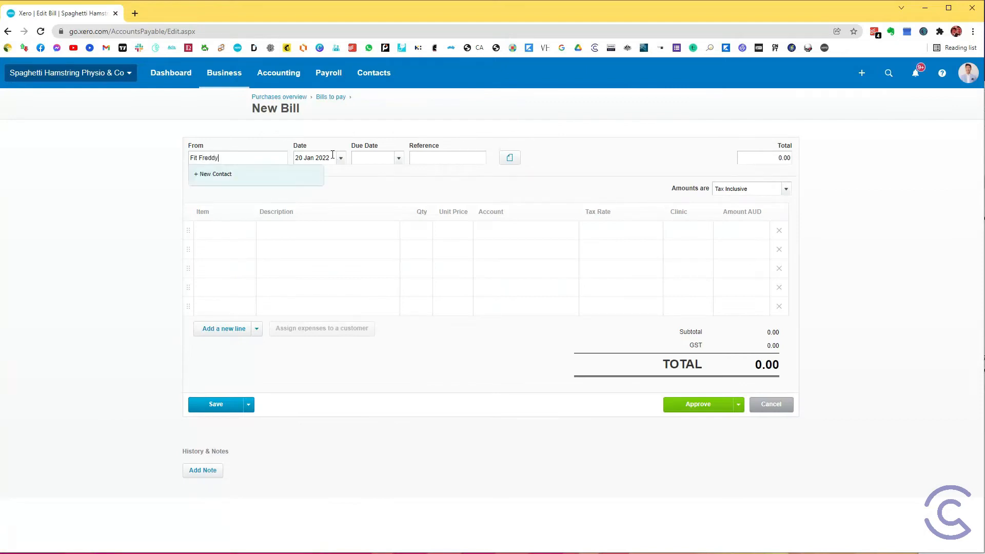
key(Tab)
Step: Set the bill's date and due date to 31 Jan 2022 and enter a reference about moving the practitioner's income to their clearing account
text(3)
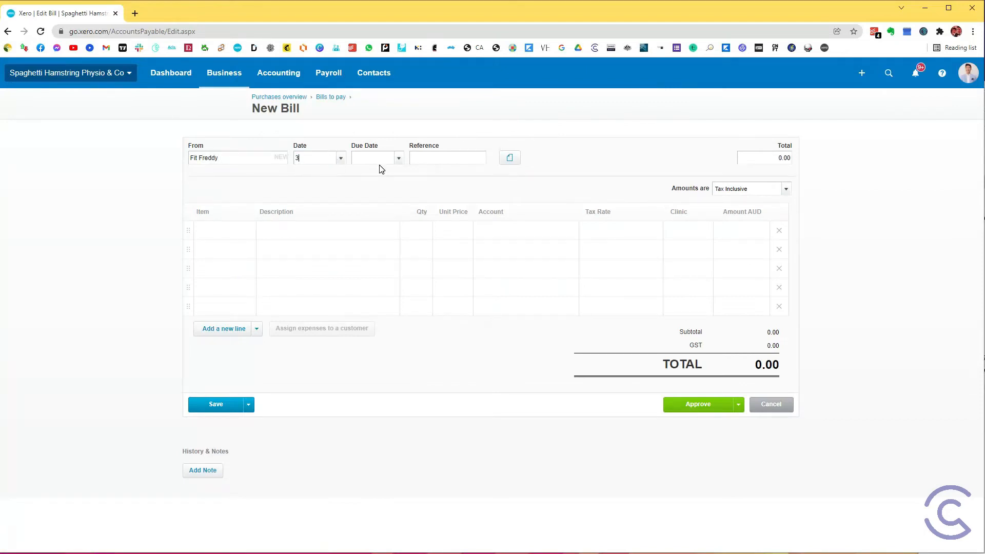
key(Tab)
key(Tab)
text(Moving Fit Freddy's Income)
text( to Fit Freddy C)
text(learing Accoun)
text(t)
Step: Look at the options for attaching related files to the new bill, without adding any
click(516, 162)
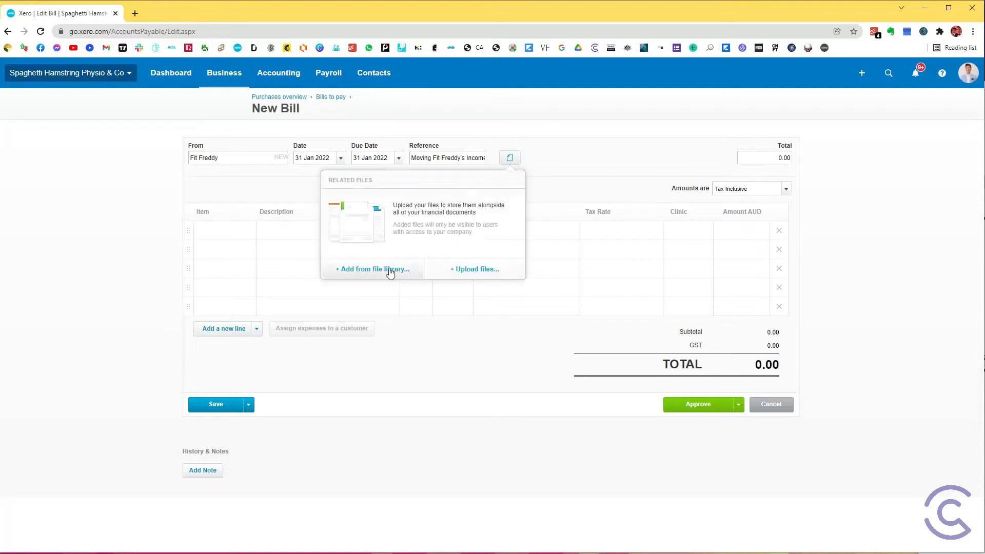
click(831, 228)
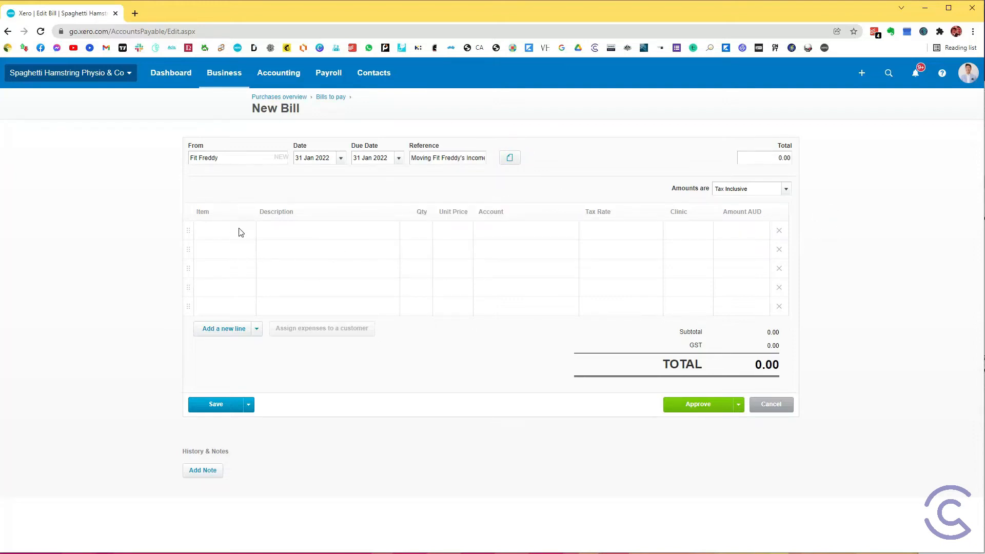
Step: Copy the bill's reference into the first line's description, keeping the quantity at 1.00
triple_click(411, 159)
key(ctrl+c)
click(297, 227)
key(ctrl+v)
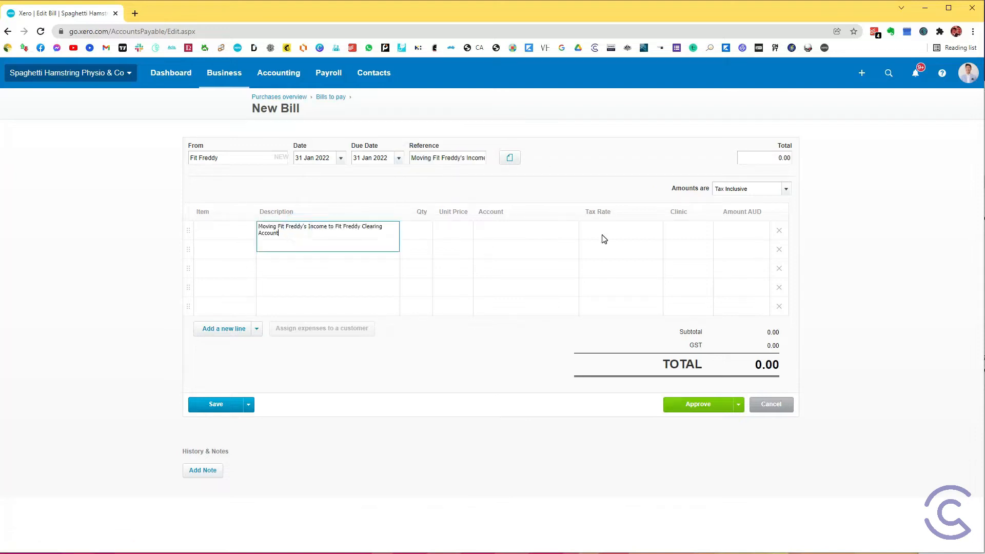
key(Tab)
Step: Set the bill line's unit price to 1,045.00 and check it against the practitioner's revenue report in Adobe Acrobat
key(Tab)
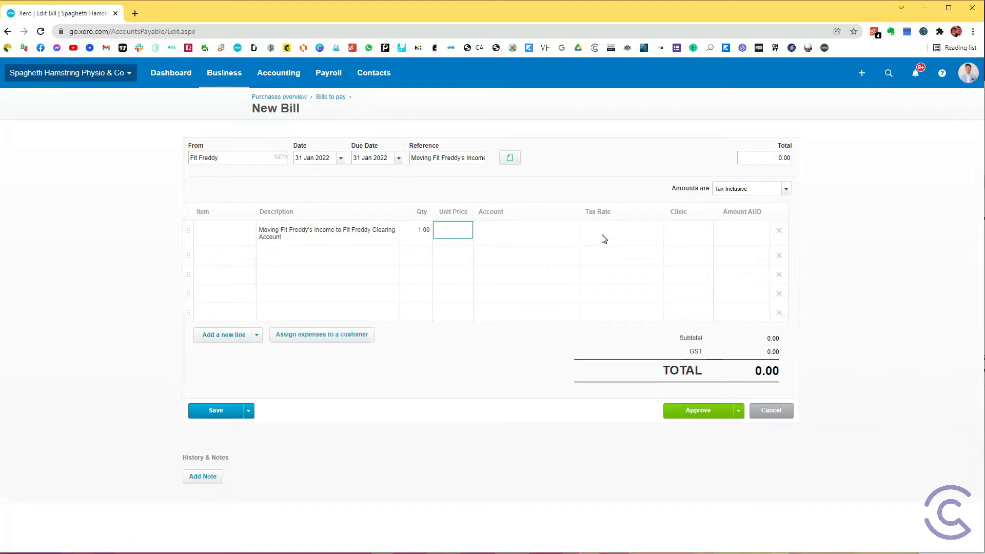
text(1045)
key(Tab)
key(alt+Tab)
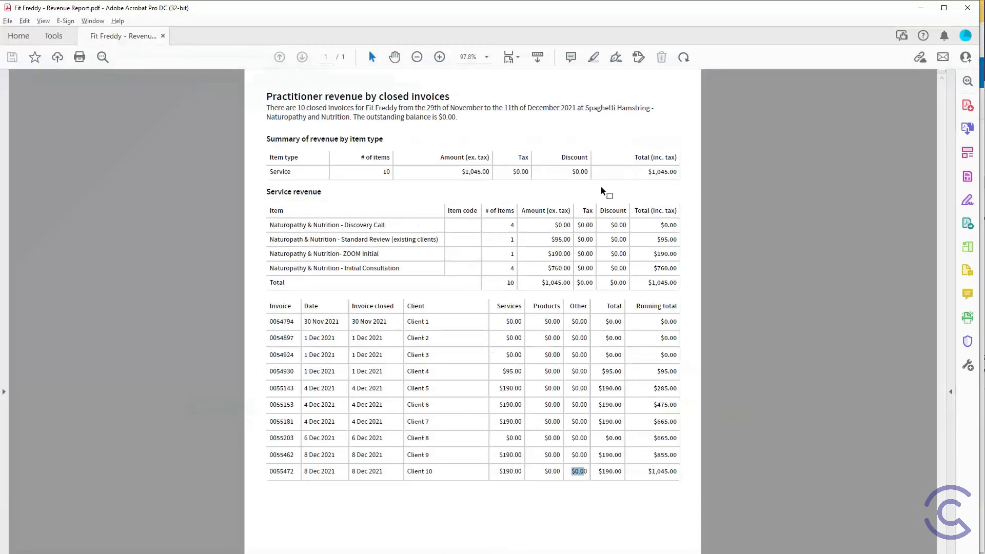
key(alt+Tab)
Step: Code the bill line to 125 - Physio Income with GST Free Income and approve the bill
click(512, 231)
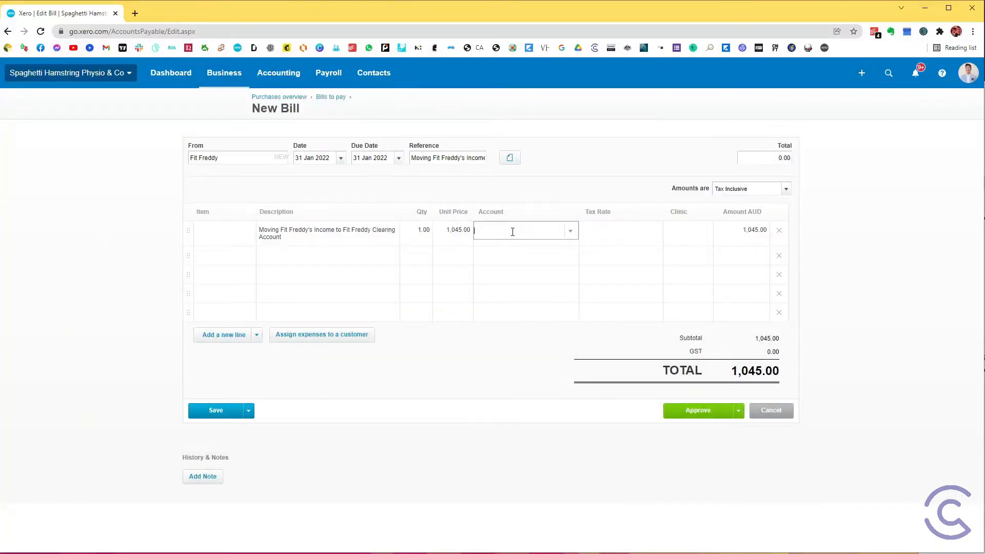
text(phy)
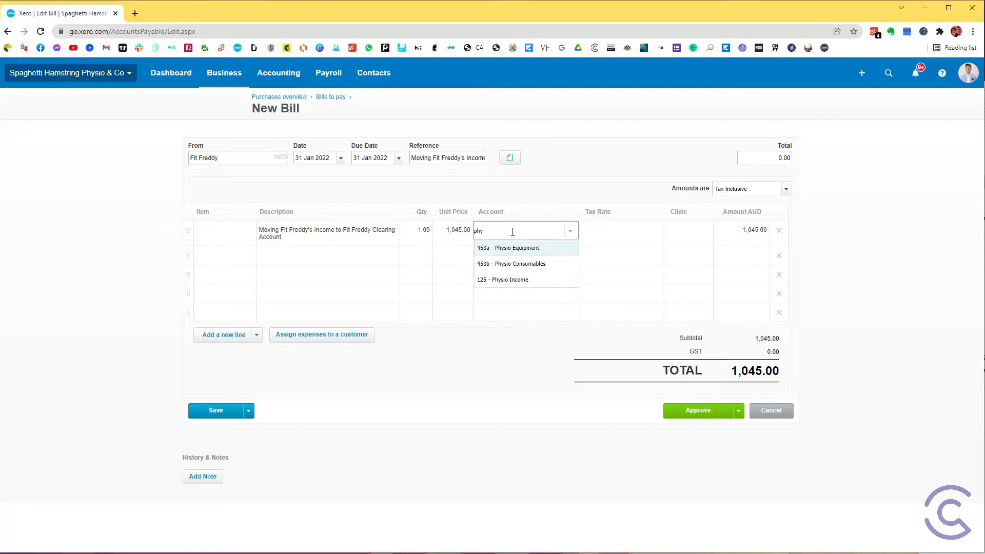
text(0phy)
key(Down)
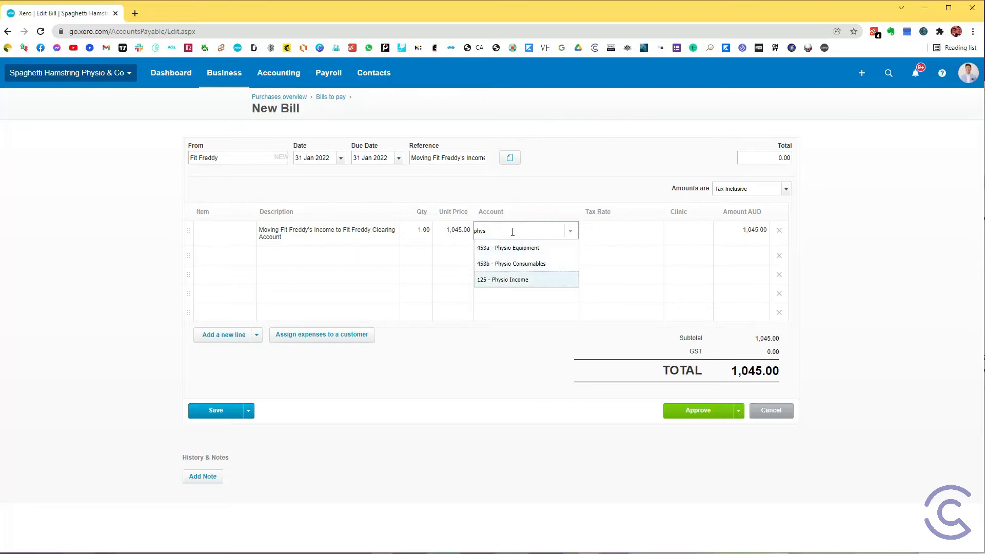
key(Tab)
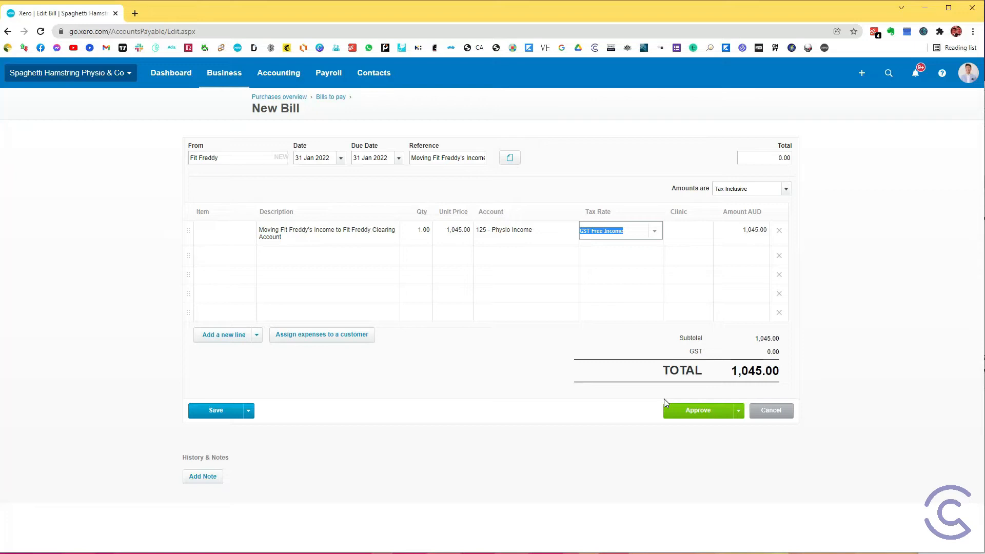
click(709, 411)
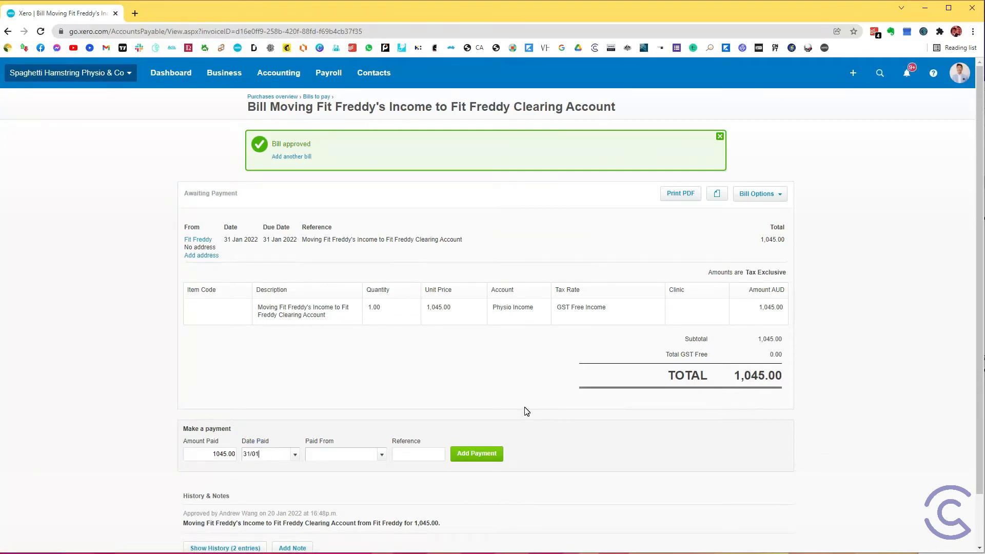
Step: Set the bill payment's date to 31 Jan 2022 and pay it from the practitioner's clearing account, 785
text(2022)
key(Tab)
text(clearing)
scroll(334, 495, down, 4)
click(345, 495)
Step: Compare the payment amount with the bill's total and record the full 1,045.00 payment
drag(737, 376, 789, 375)
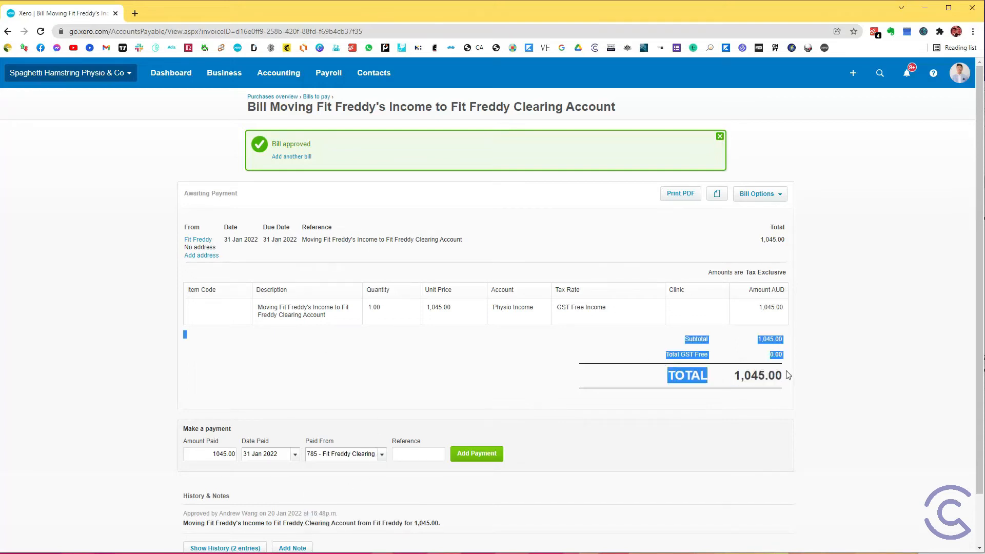
double_click(780, 377)
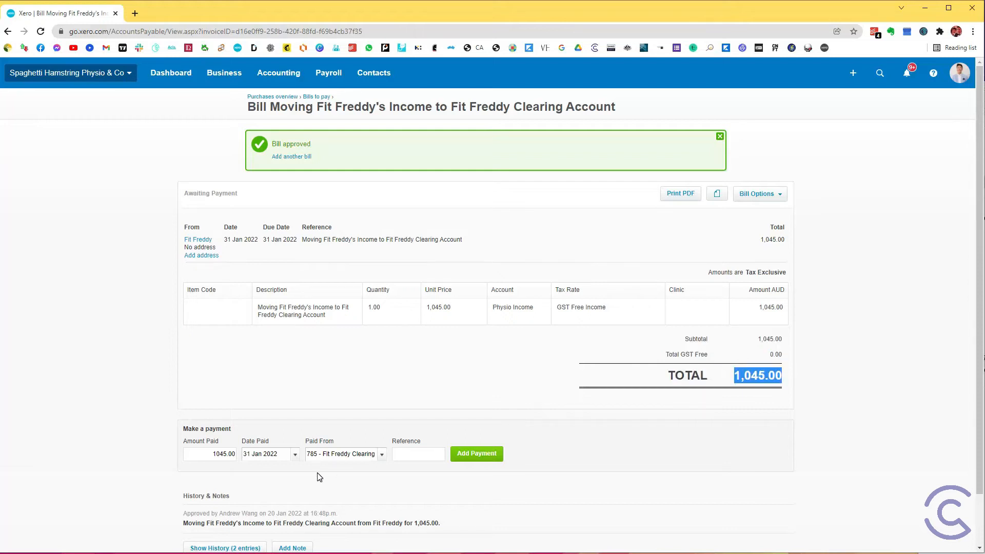
click(208, 456)
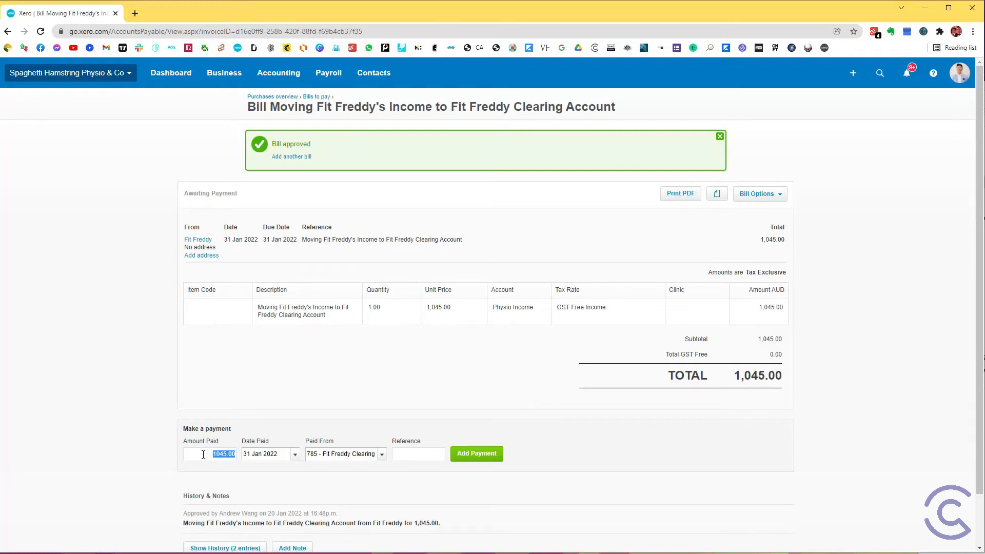
click(461, 457)
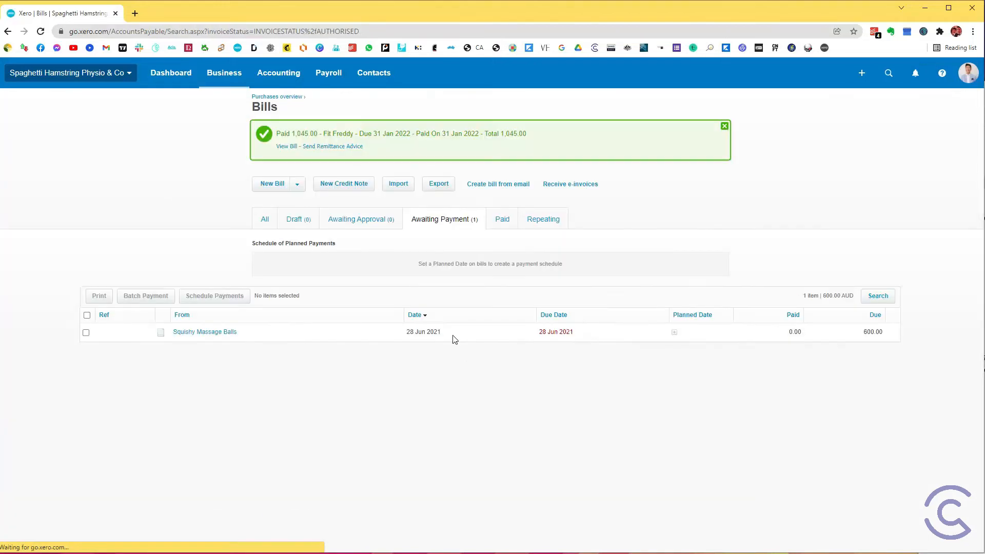
Step: Run the Balance Sheet report as at 31 Jan 2022
click(281, 81)
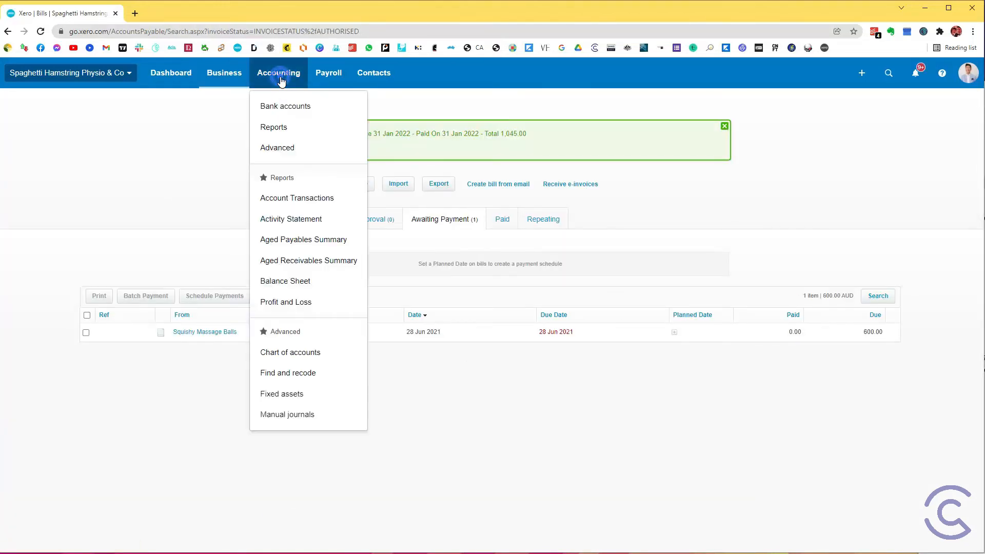
click(290, 283)
click(305, 152)
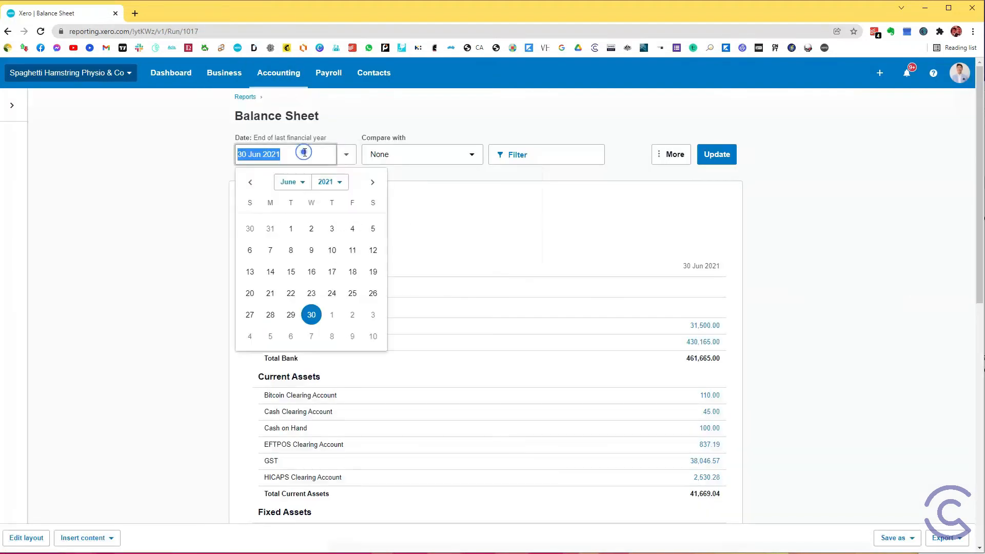
text(31/01/20)
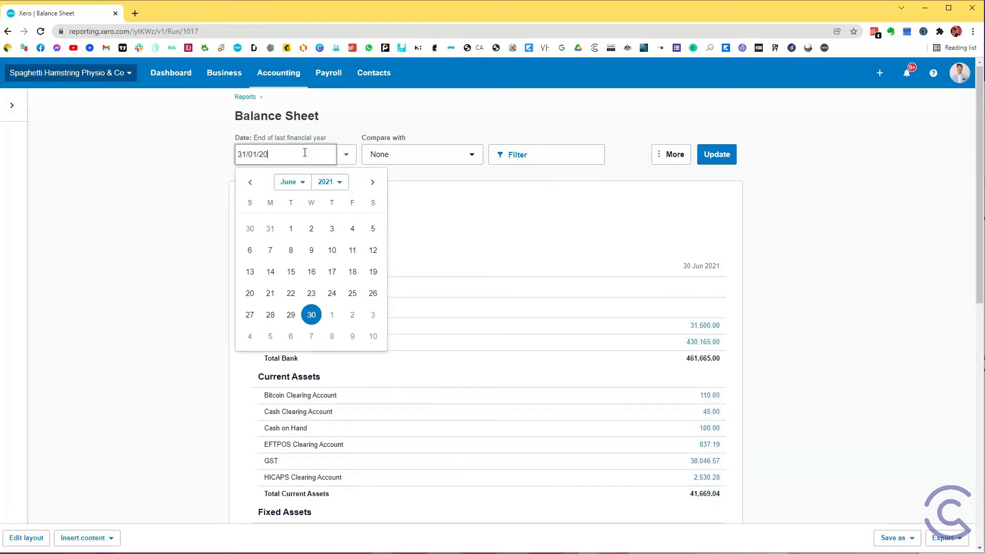
text(22)
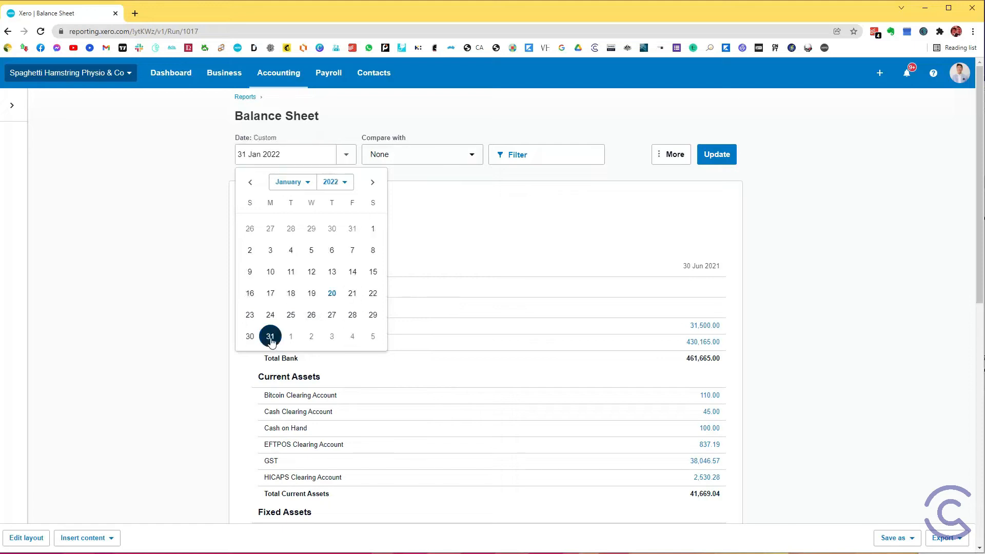
click(271, 336)
click(719, 156)
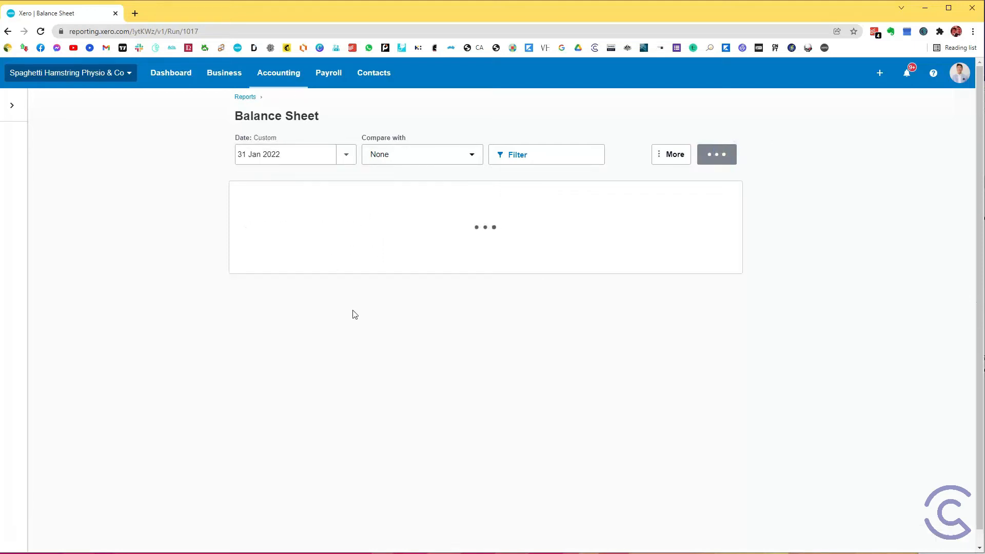
Step: Check the practitioner's clearing account balance under Current Liabilities in the Balance Sheet
scroll(320, 322, down, 8)
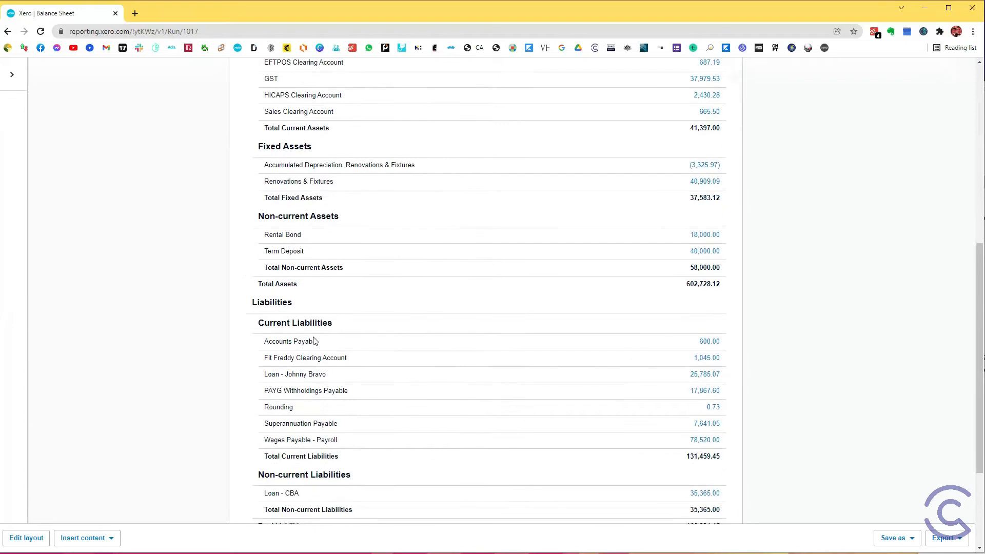
drag(289, 329, 718, 330)
click(770, 331)
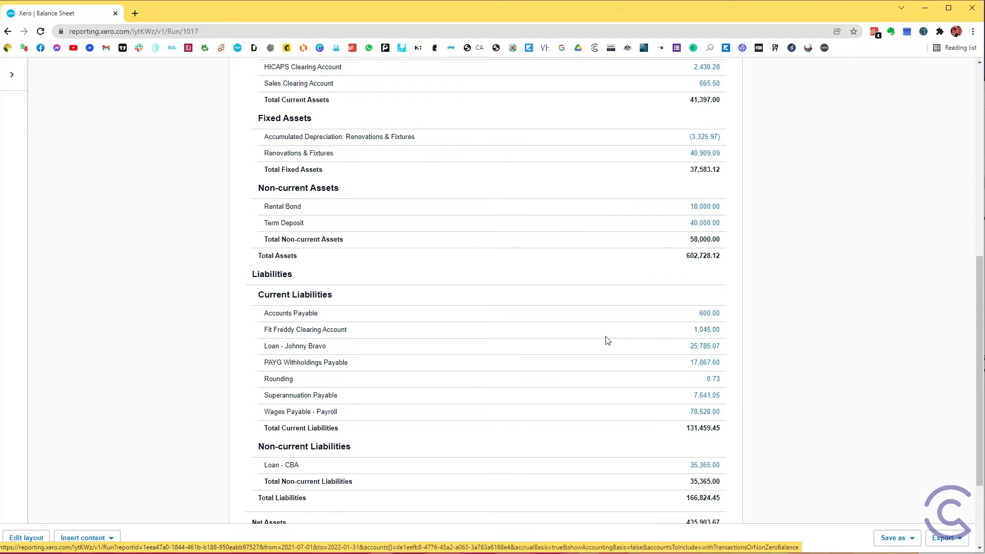
Step: Open the January 2022 Profit and Loss report and examine the transactions and running balance behind Physio Income
scroll(398, 266, up, 10)
click(278, 73)
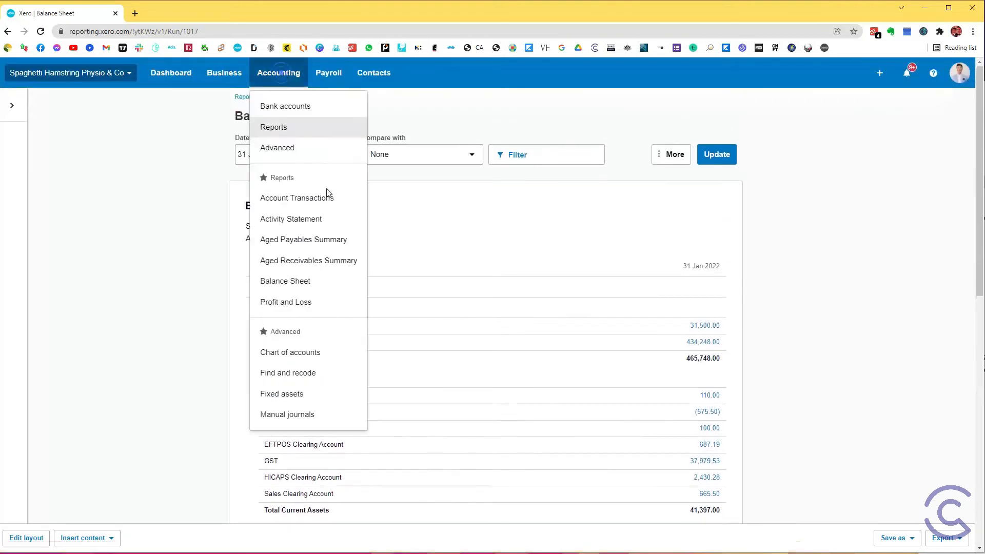
click(309, 302)
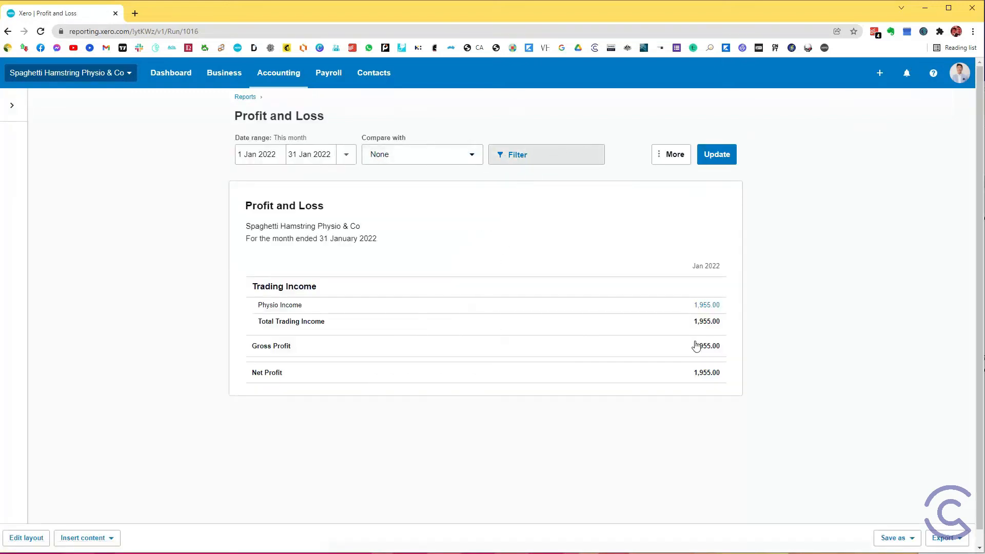
click(700, 303)
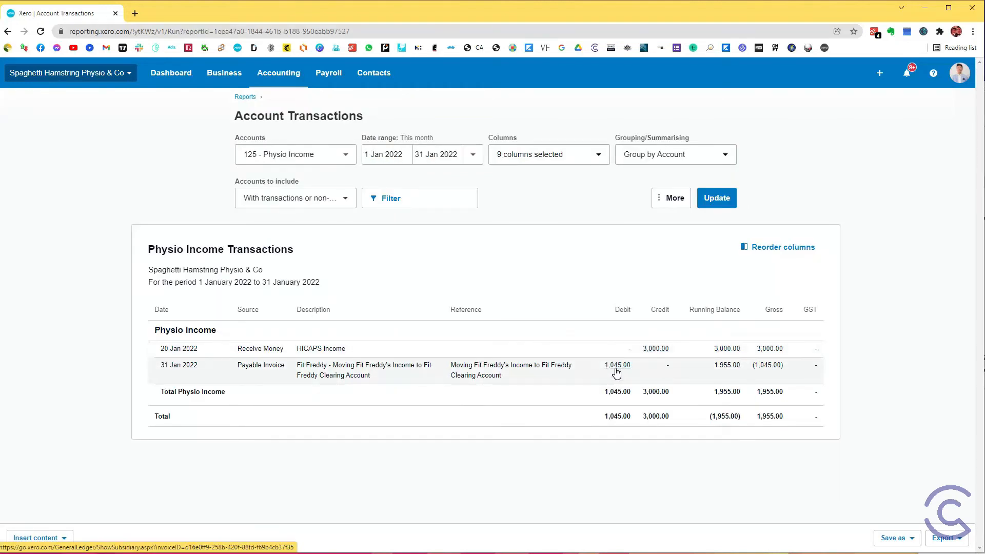
drag(717, 393, 741, 392)
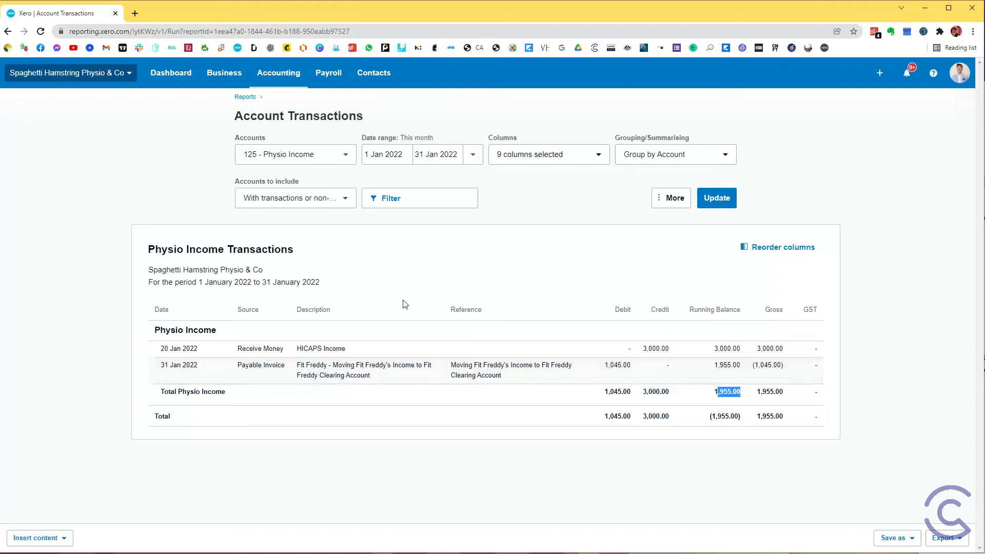
Step: Go back to the dashboard and create a new sales invoice addressed to the practitioner's contact
click(166, 79)
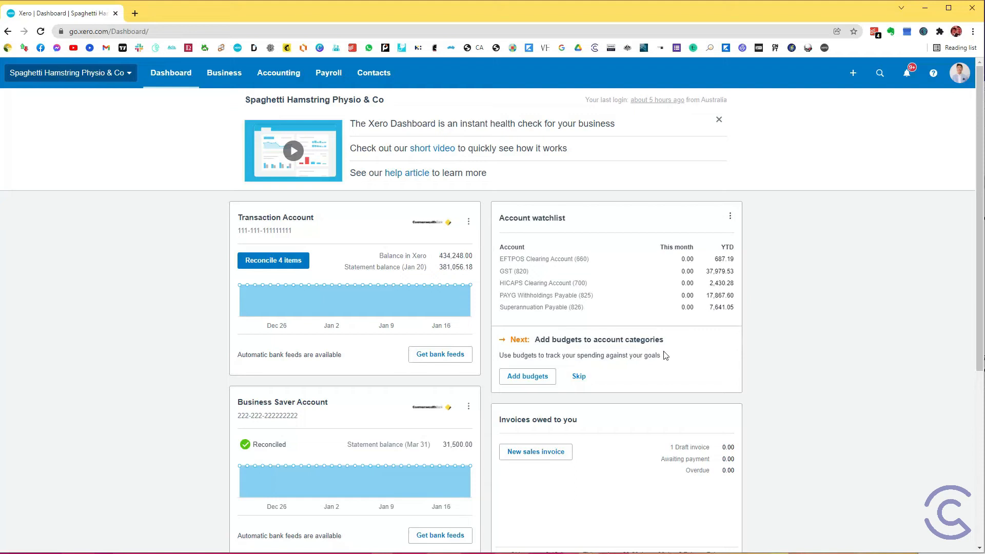
click(538, 457)
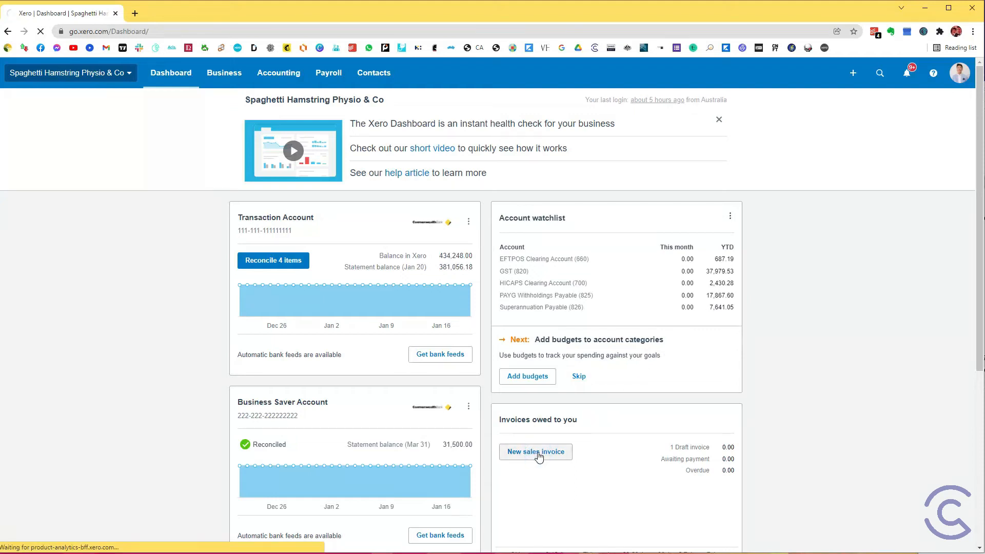
click(213, 156)
text(Fit Freddy)
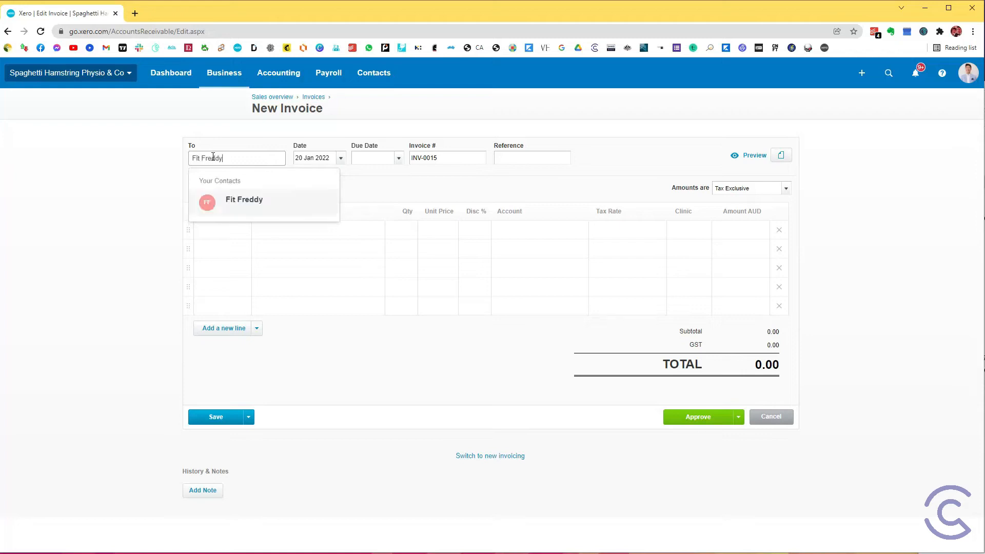
key(Tab)
Step: Set the invoice's date and due date to 31 Jan 2022 and its reference to January Service Fee
text(31/01/2022)
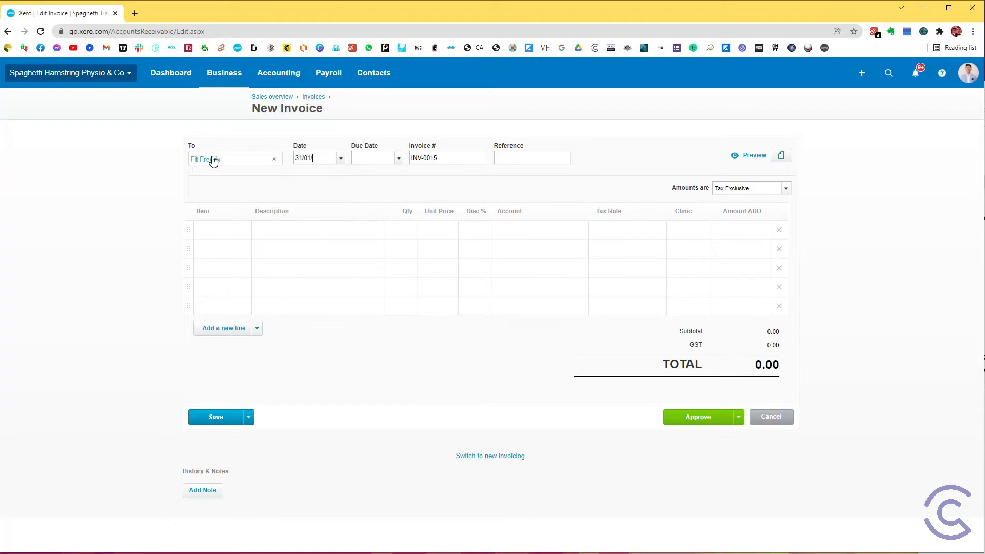
key(Tab)
text(January Service FFee)
key(BackSpace)
key(BackSpace)
key(BackSpace)
text(ee)
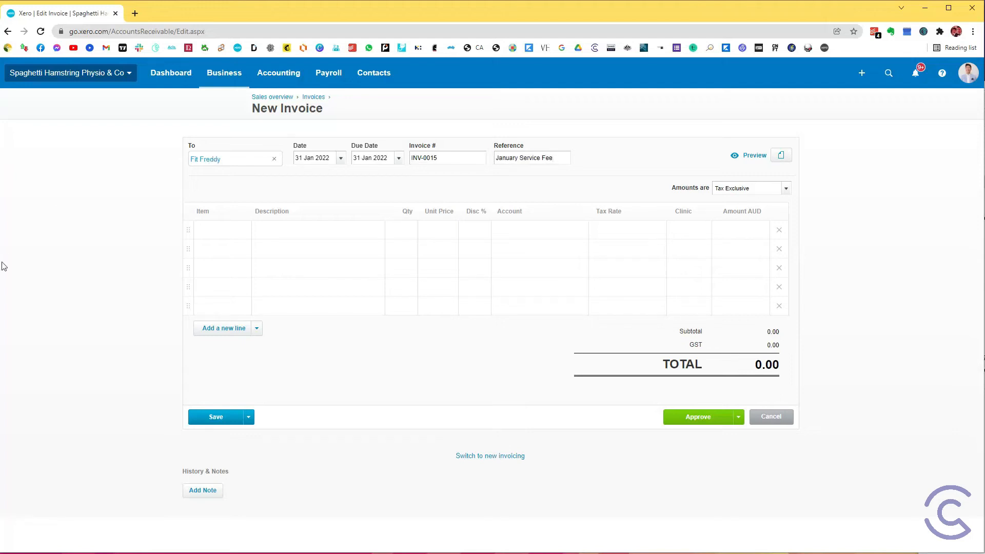
Step: Copy the invoice's reference into the first line's description, keeping the quantity at 1.00
drag(558, 158, 497, 150)
key(ctrl+c)
click(322, 230)
key(ctrl+v)
click(411, 233)
key(Tab)
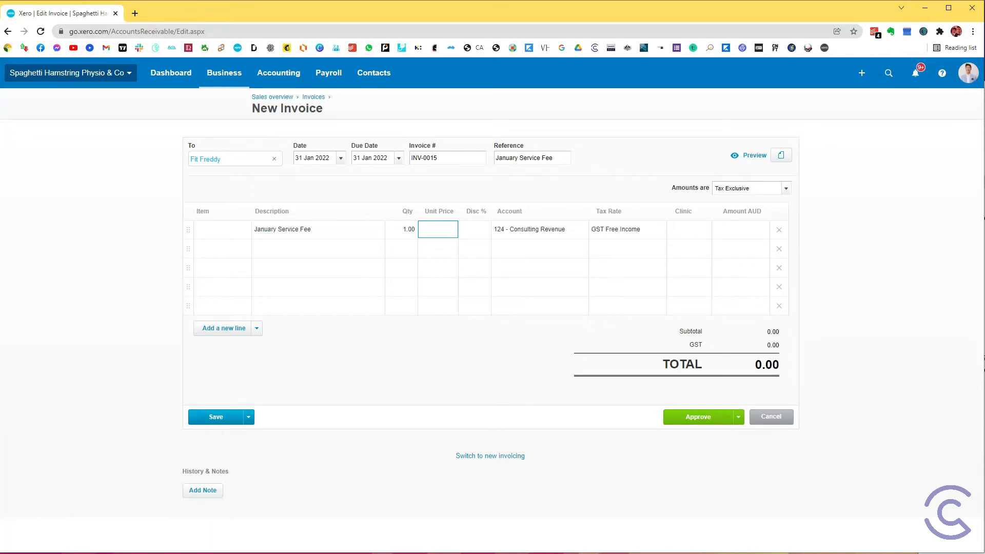
Step: Check the total in the practitioner's revenue report and set the invoice line's unit price to 1045*0.4
key(alt+Tab)
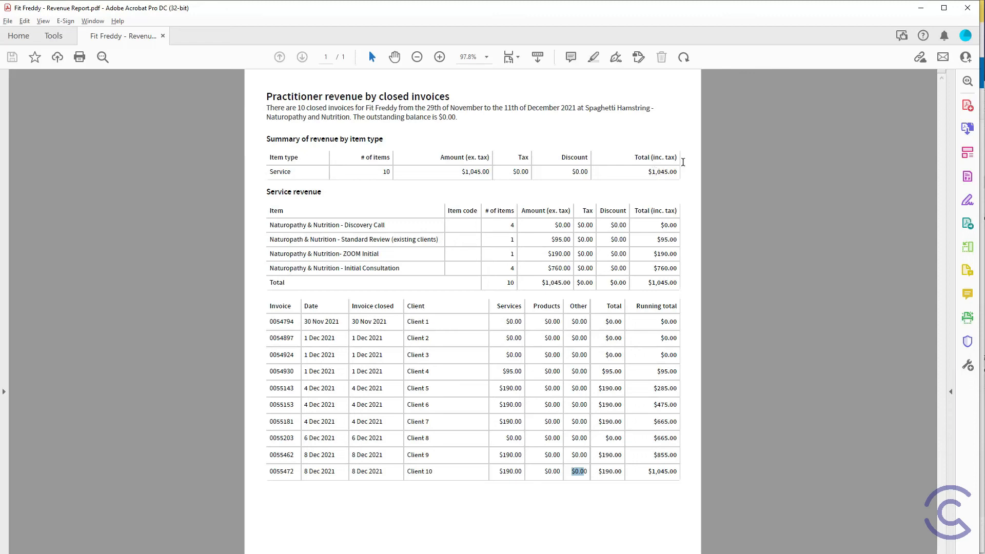
key(alt+Tab)
click(437, 231)
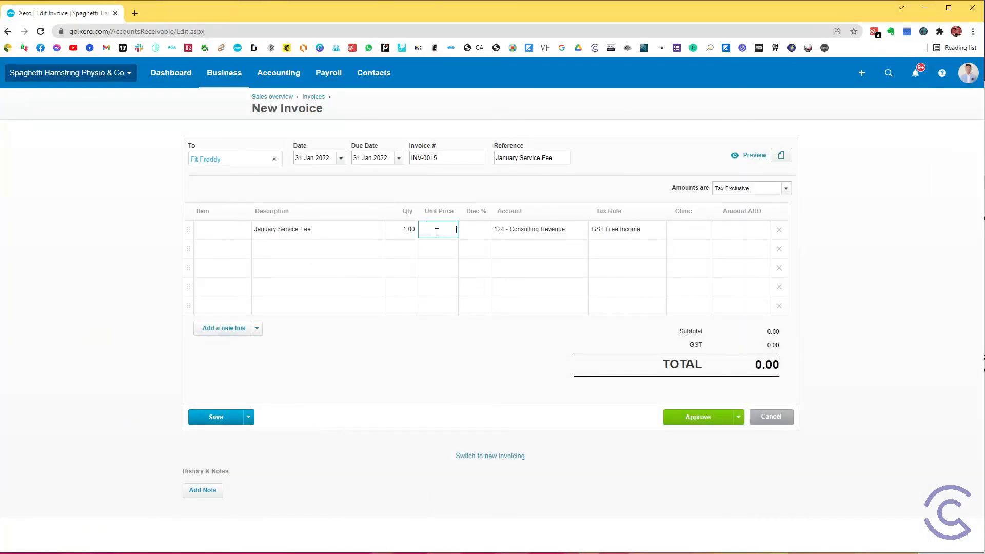
text(1045*0.4)
key(Tab)
Step: Change the January Service Fee line's account to 128 - Service Fee Revenue
click(538, 229)
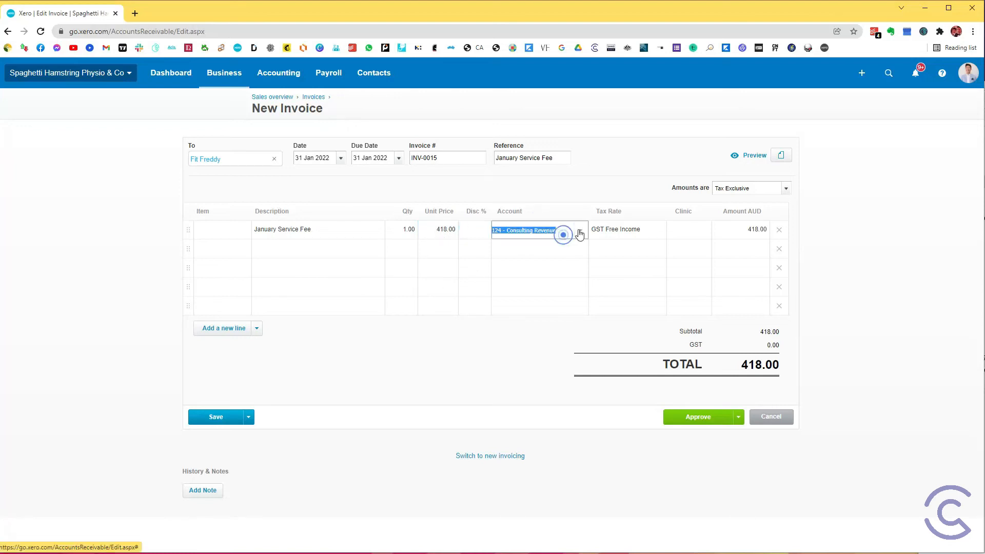
click(582, 230)
text(servi)
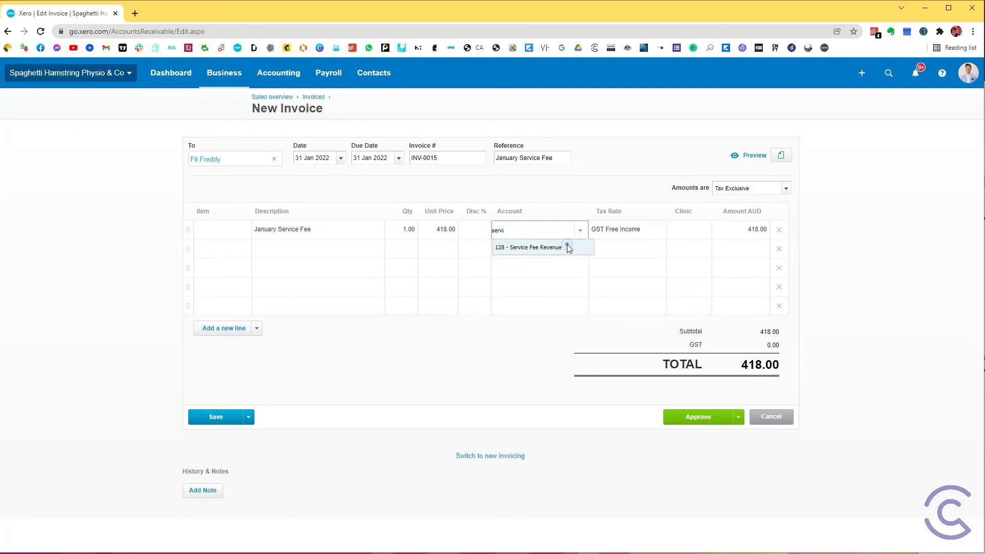
click(568, 247)
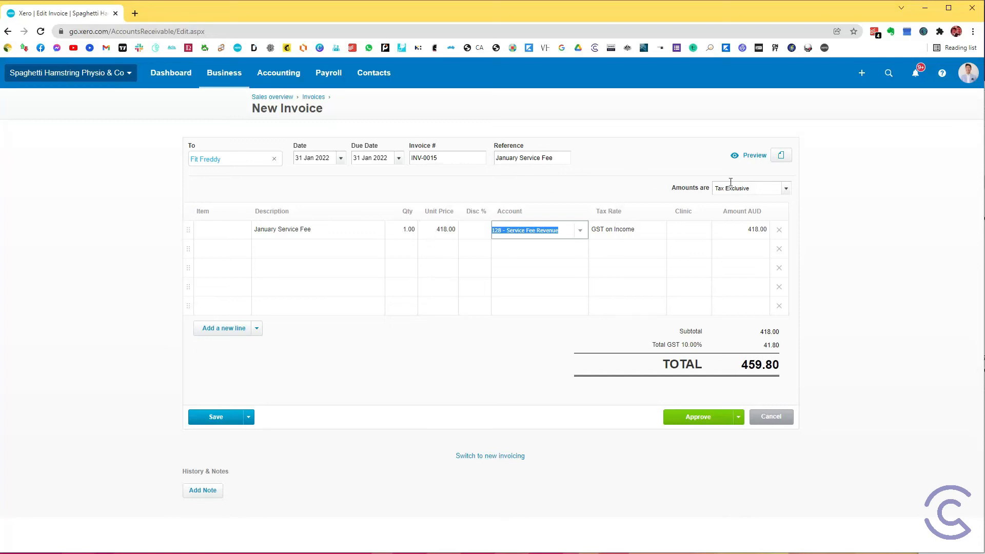
Step: Check the invoice's Tax Exclusive setting, subtotal and GST amount, and approve the invoice
click(755, 189)
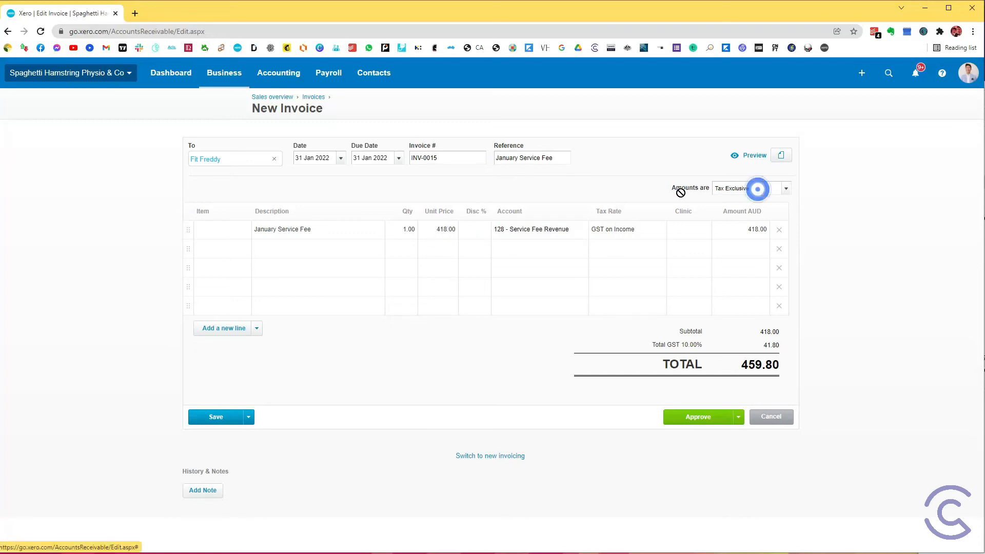
click(753, 188)
click(851, 278)
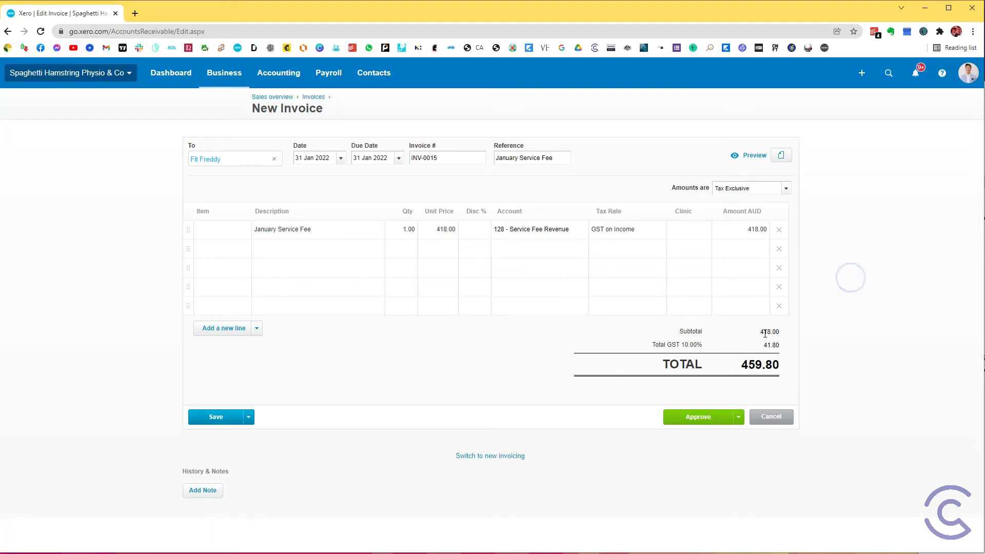
drag(762, 332, 785, 336)
click(772, 346)
click(717, 417)
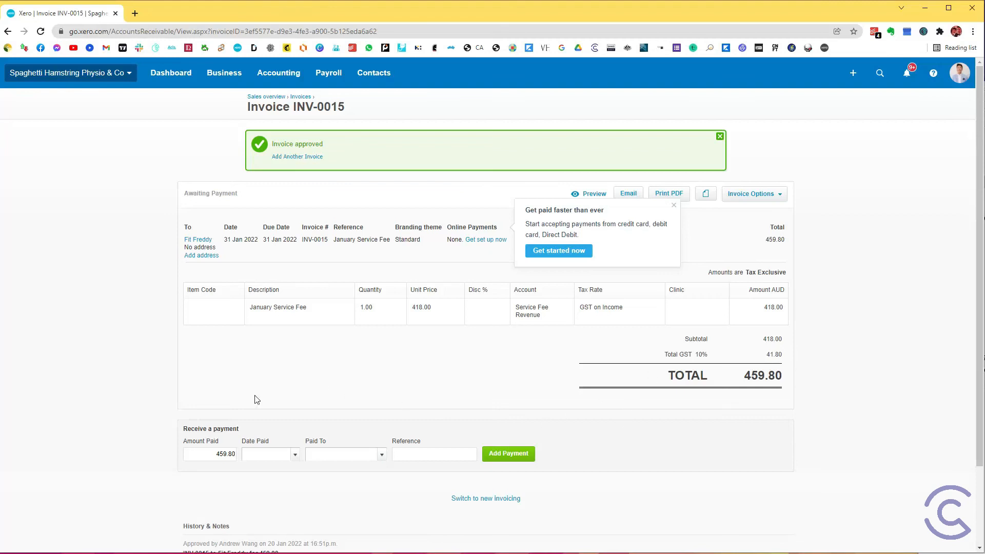
Step: Record a payment for the invoice's full amount, dated 31 Jan 2022 and paid to the practitioner's clearing account
click(263, 456)
text(31/01/2022)
key(Tab)
text(clearin)
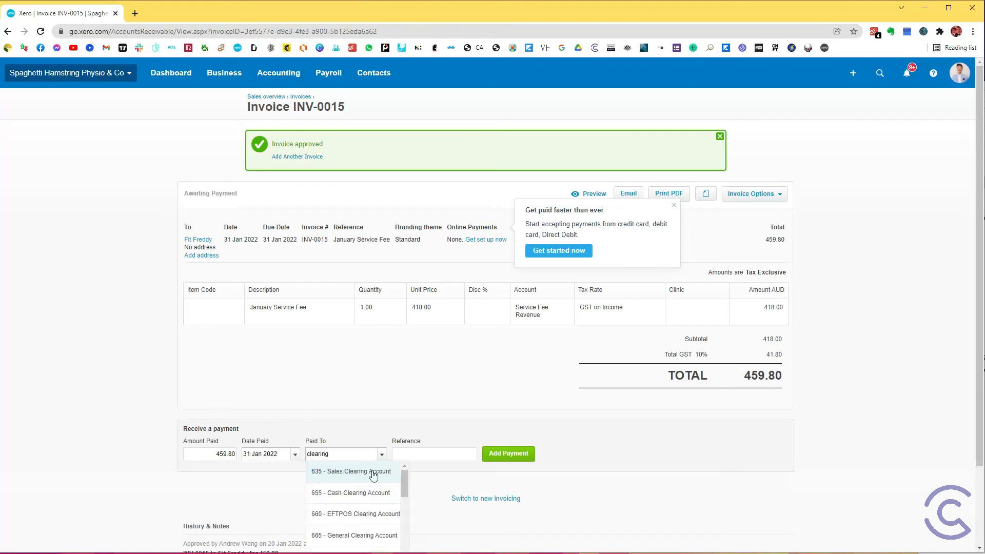
scroll(367, 493, down, 3)
click(369, 528)
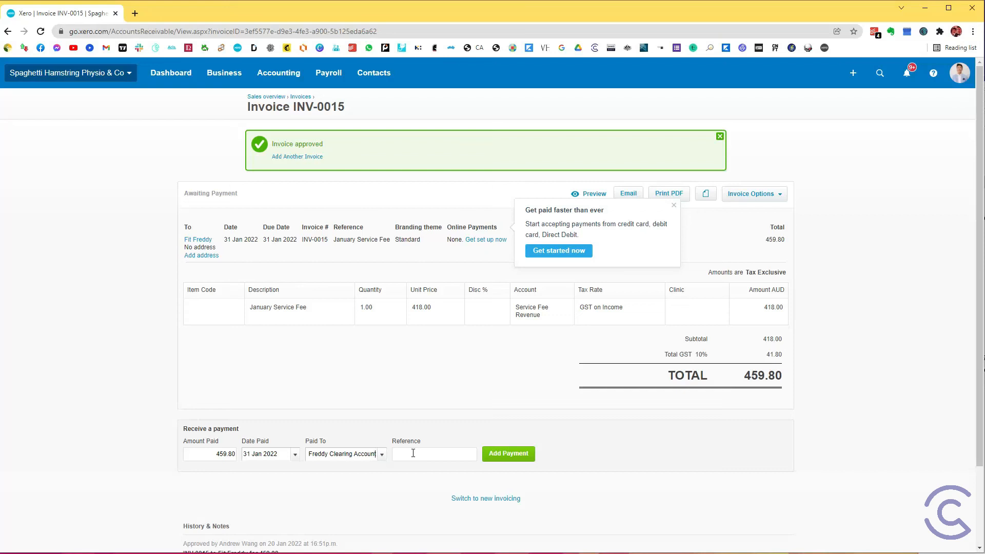
click(507, 453)
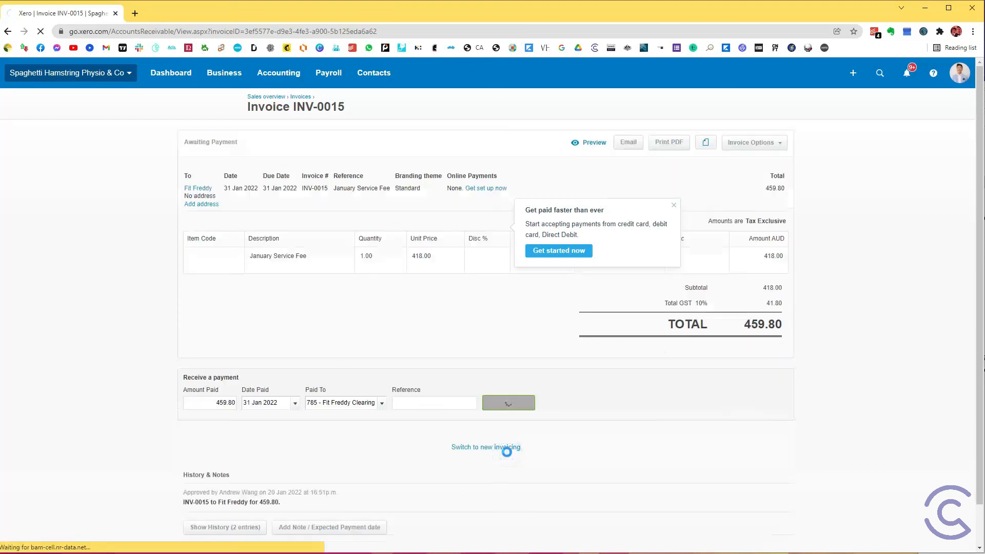
Step: Open the Balance Sheet and drill into the practitioner's clearing account balance under Current Liabilities
click(276, 75)
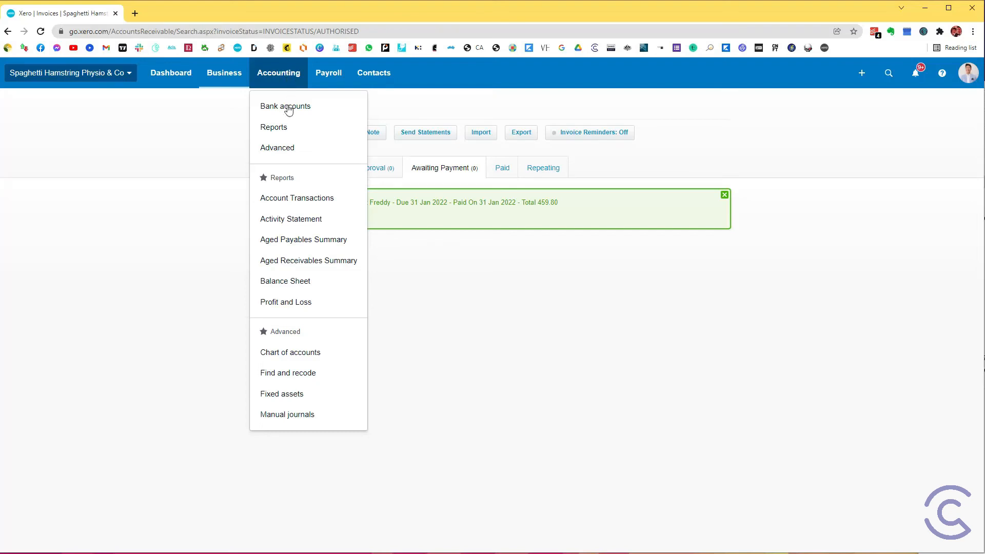
click(289, 284)
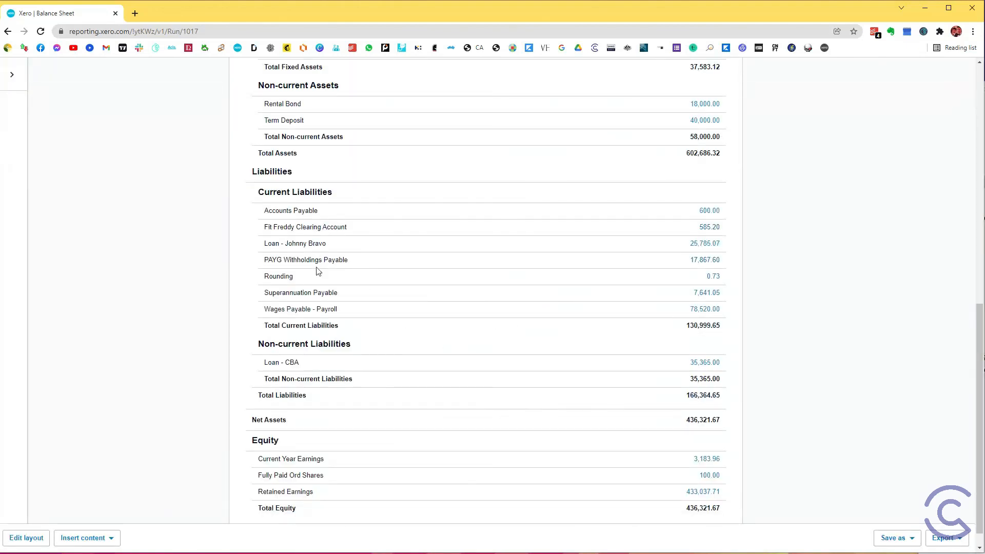
scroll(319, 272, up, 1)
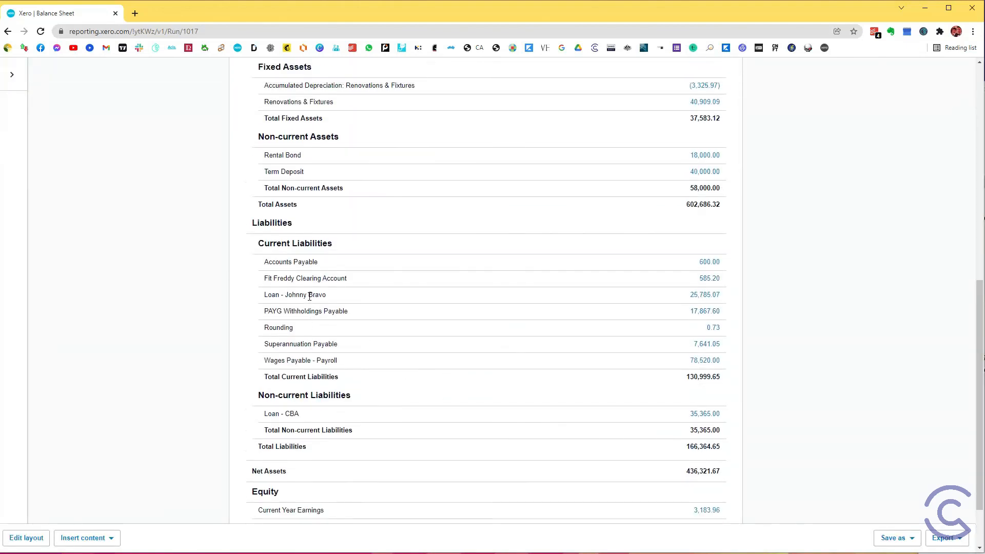
click(711, 280)
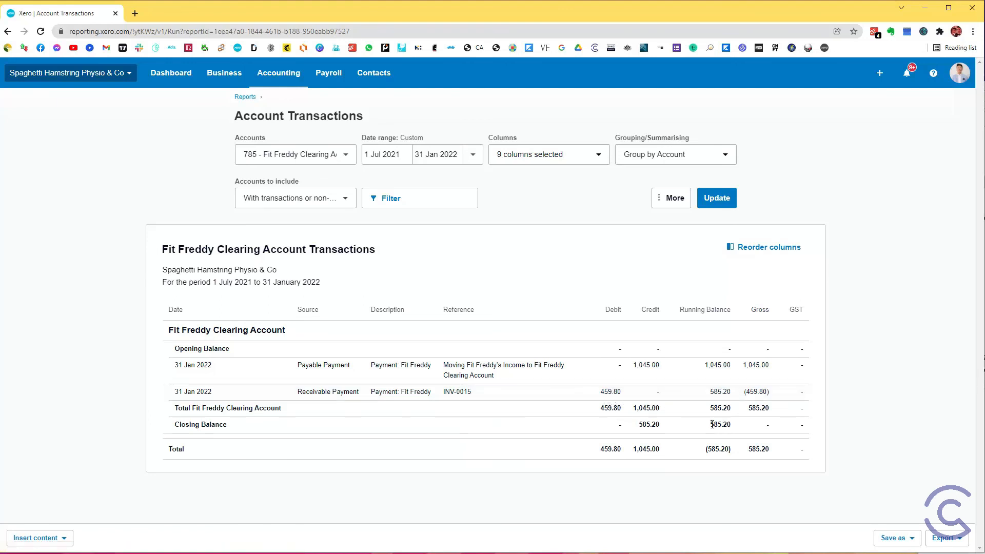
Step: Examine the closing balance in the running balance column of the clearing account's transactions
drag(711, 424, 733, 425)
click(713, 428)
double_click(712, 427)
click(719, 422)
drag(729, 424, 705, 427)
click(718, 432)
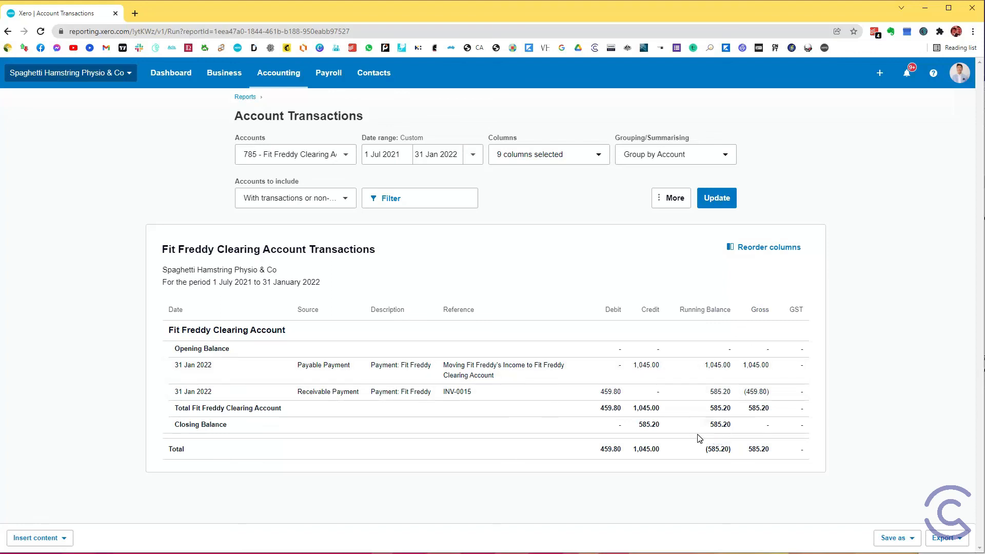